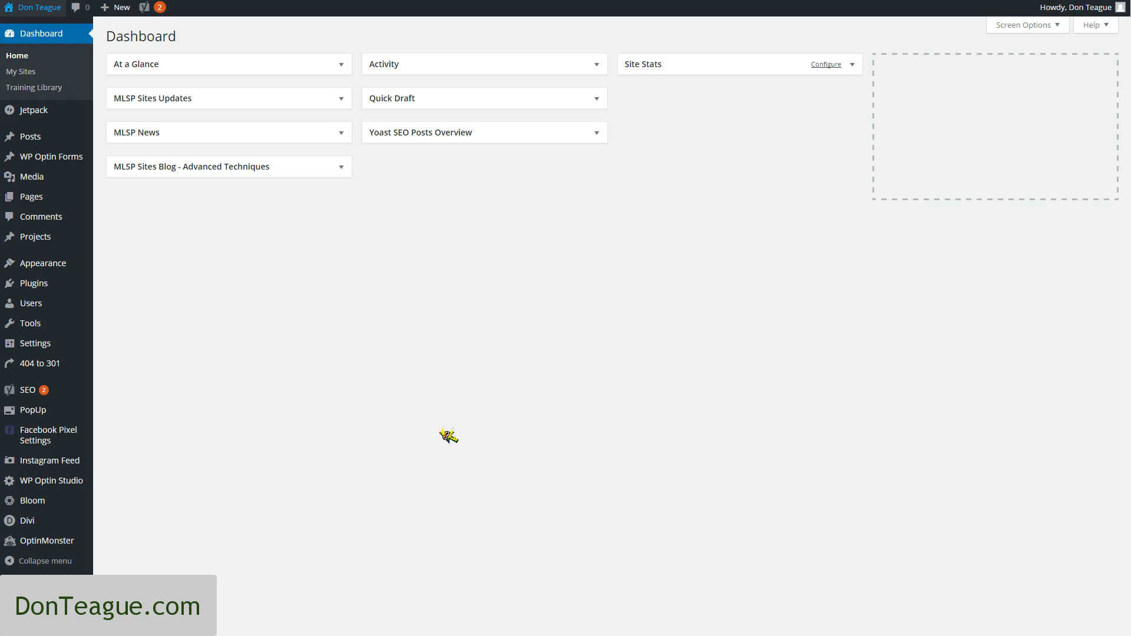
Check the installed plugins list for Bloom and open Bloom's optin forms overview
{"action": "mouse_move", "coordinate": [39, 511]}
{"action": "mouse_move", "coordinate": [39, 243]}
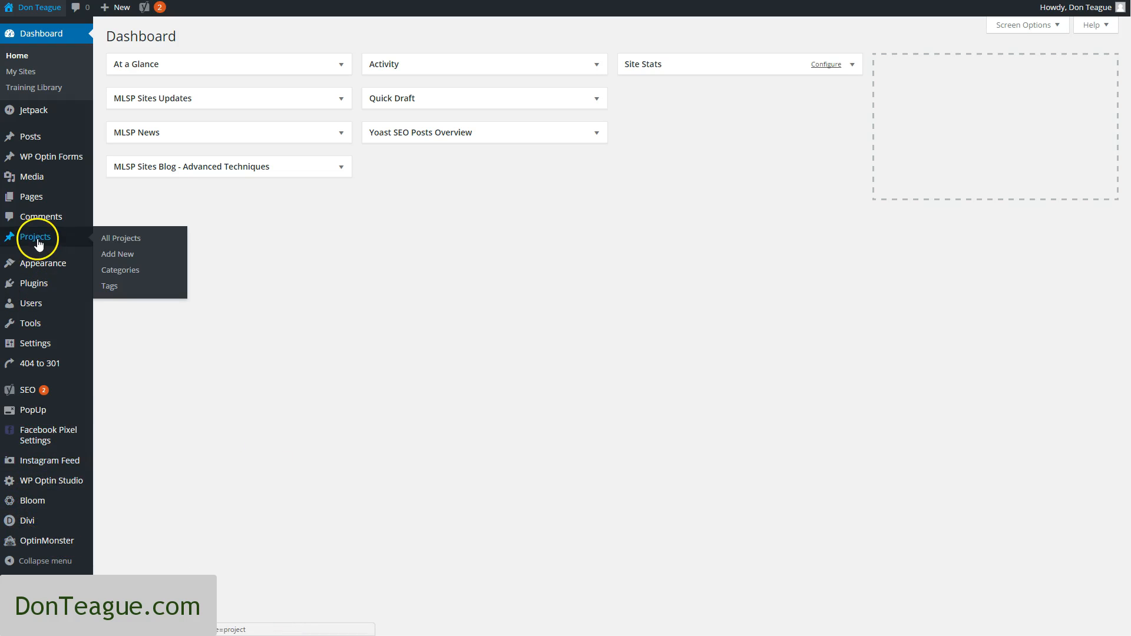
{"action": "left_click", "coordinate": [36, 284]}
{"action": "left_click", "coordinate": [403, 354]}
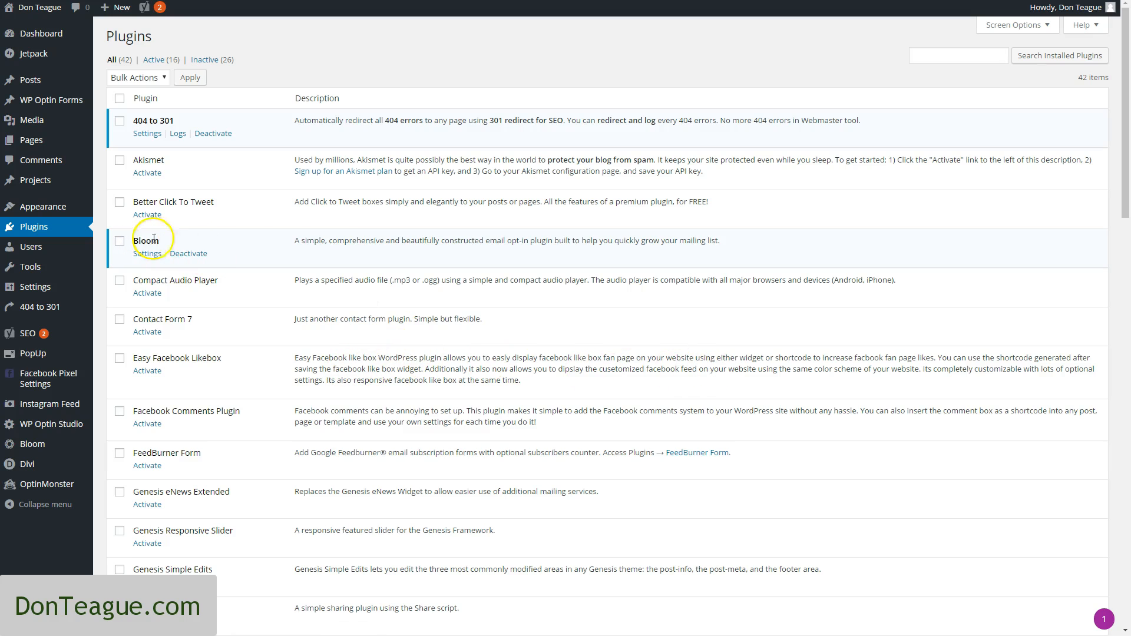
{"action": "left_click", "coordinate": [333, 239]}
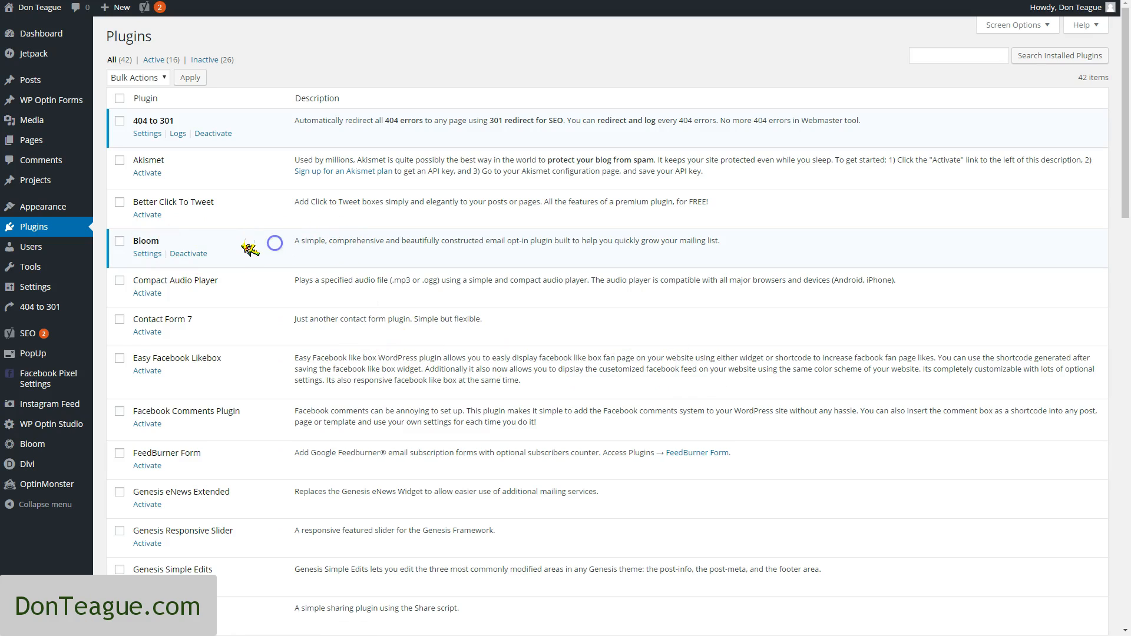
{"action": "mouse_move", "coordinate": [40, 451]}
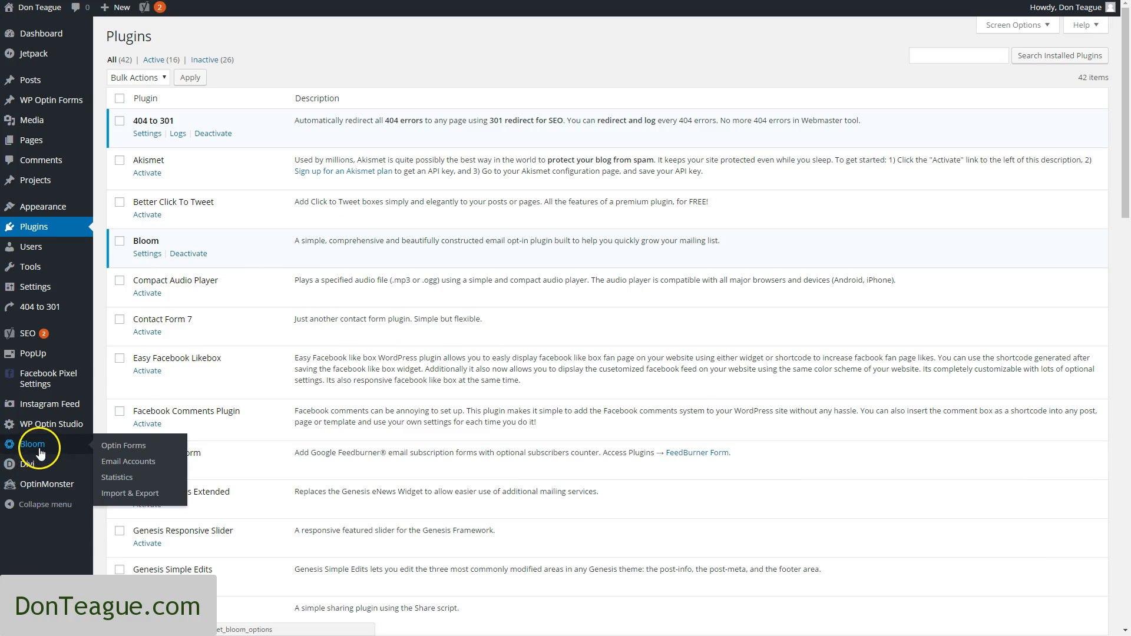
{"action": "left_click", "coordinate": [46, 450]}
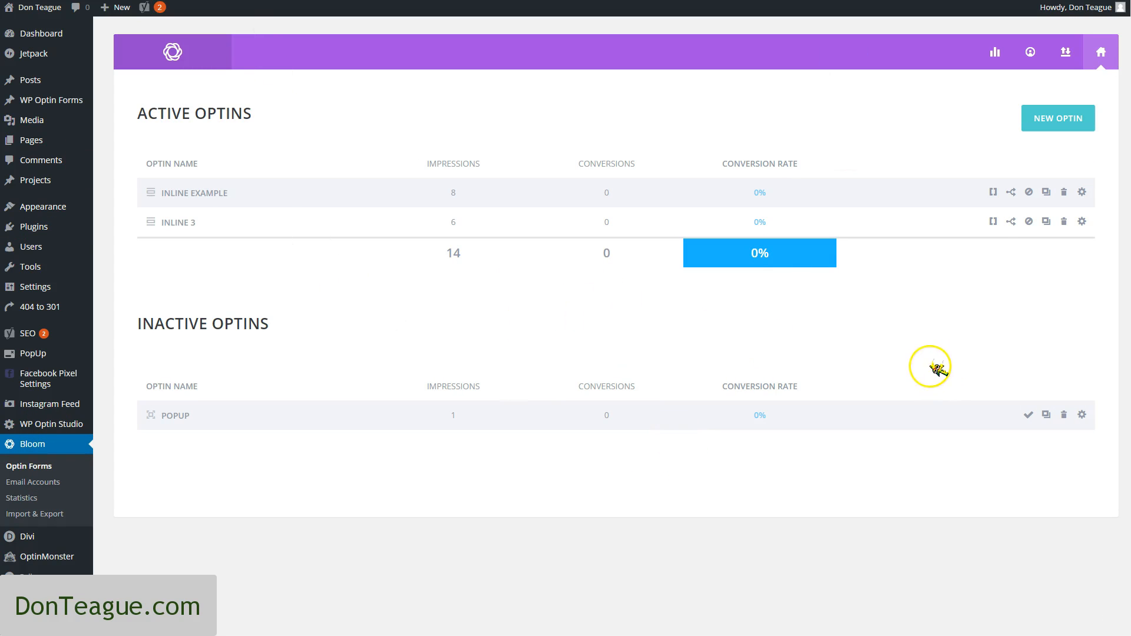
Open a new email account setup in Bloom and view the settings for MailChimp and AWeber as email provider
{"action": "left_click", "coordinate": [1030, 56]}
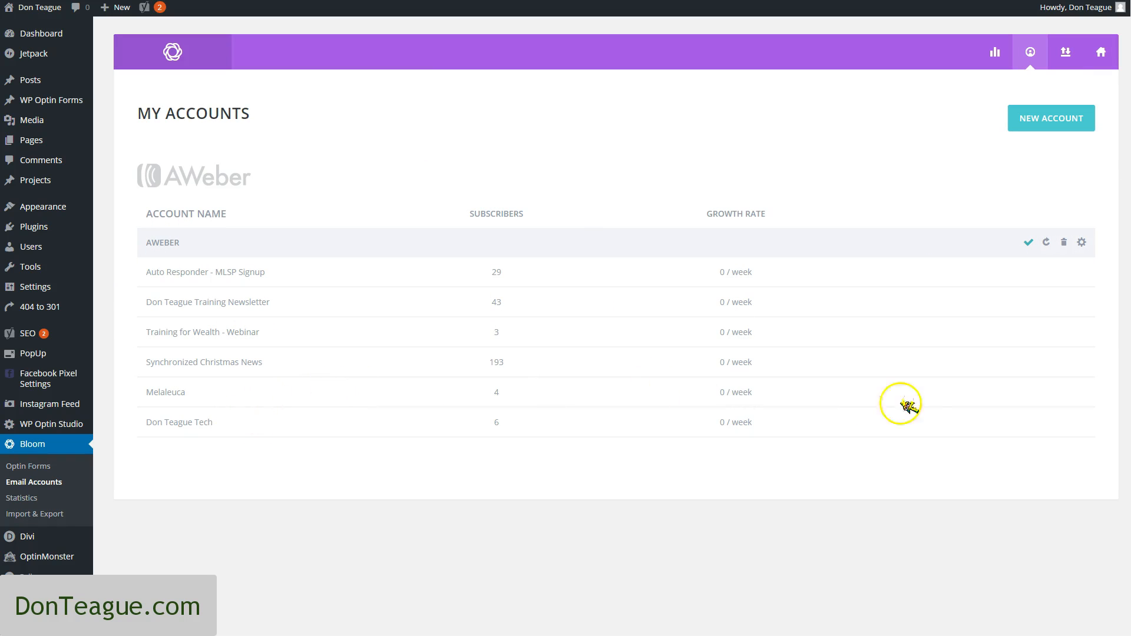
{"action": "left_click", "coordinate": [1068, 126]}
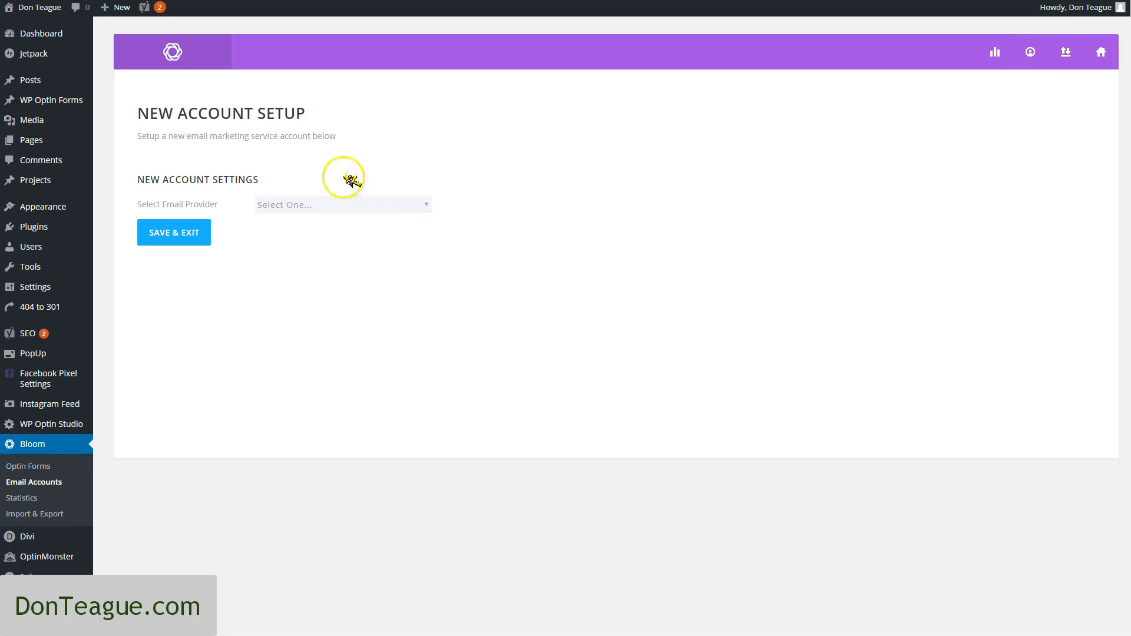
{"action": "left_click", "coordinate": [388, 203]}
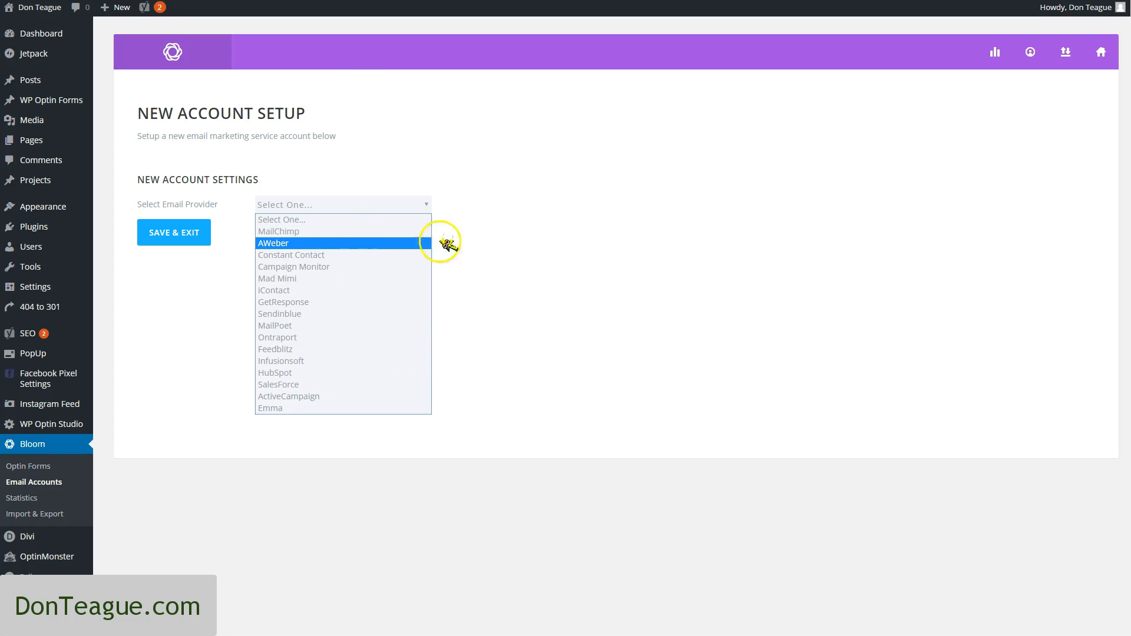
{"action": "left_click", "coordinate": [614, 254]}
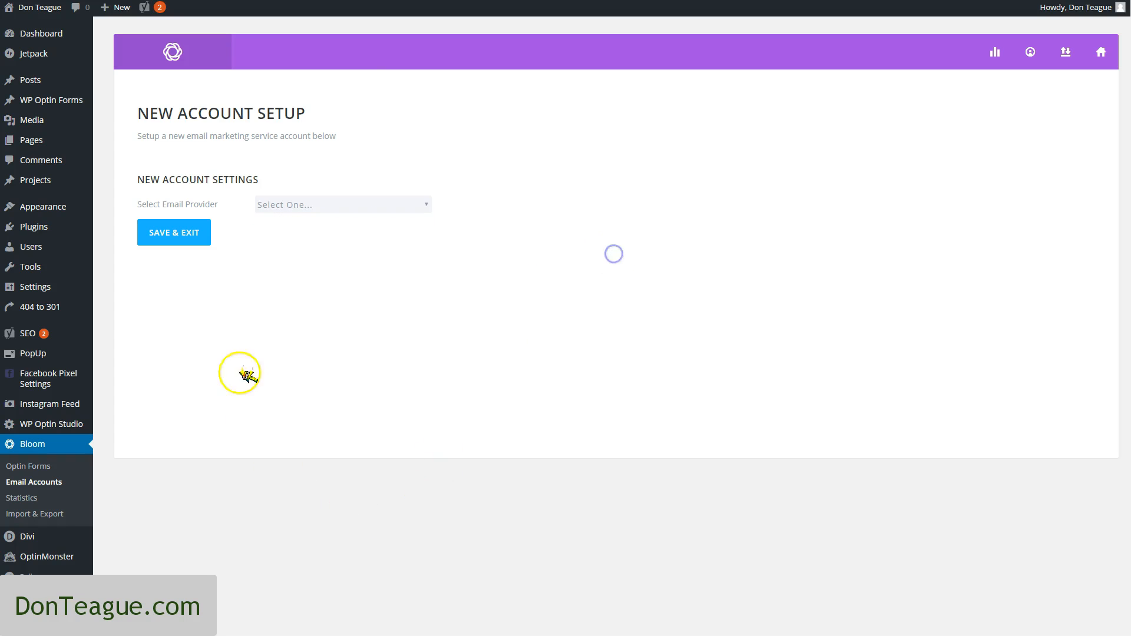
{"action": "left_click", "coordinate": [321, 206]}
{"action": "left_click", "coordinate": [317, 234]}
{"action": "left_click", "coordinate": [328, 204]}
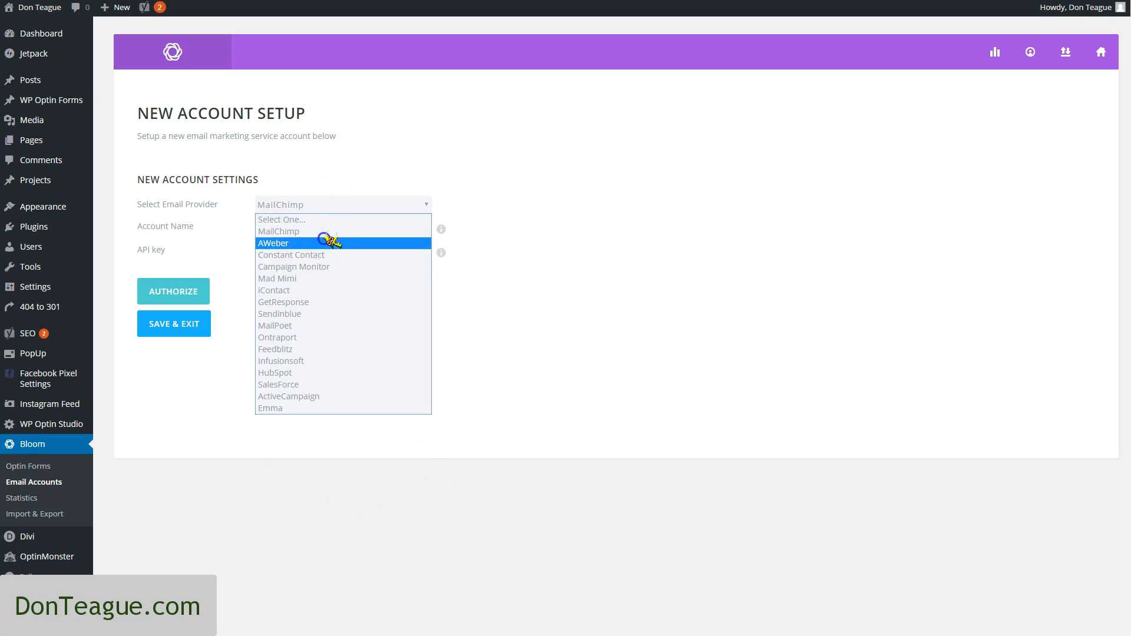
{"action": "left_click", "coordinate": [328, 242]}
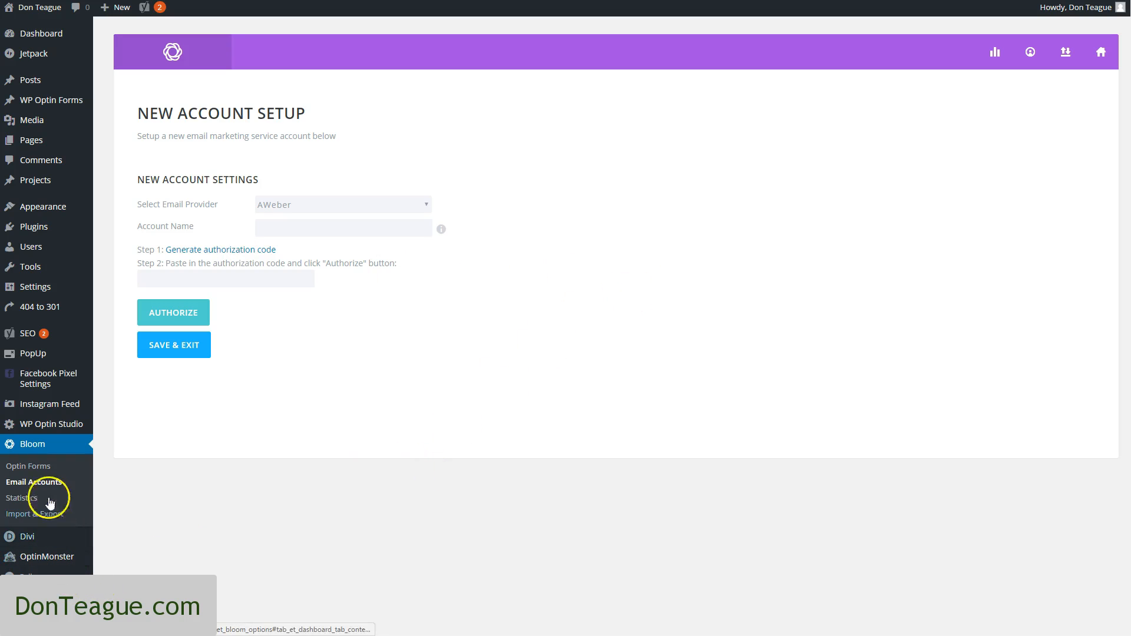
Return to Bloom's optin forms, create a new Inline optin and name it "Inline Video Example"
{"action": "left_click", "coordinate": [31, 468]}
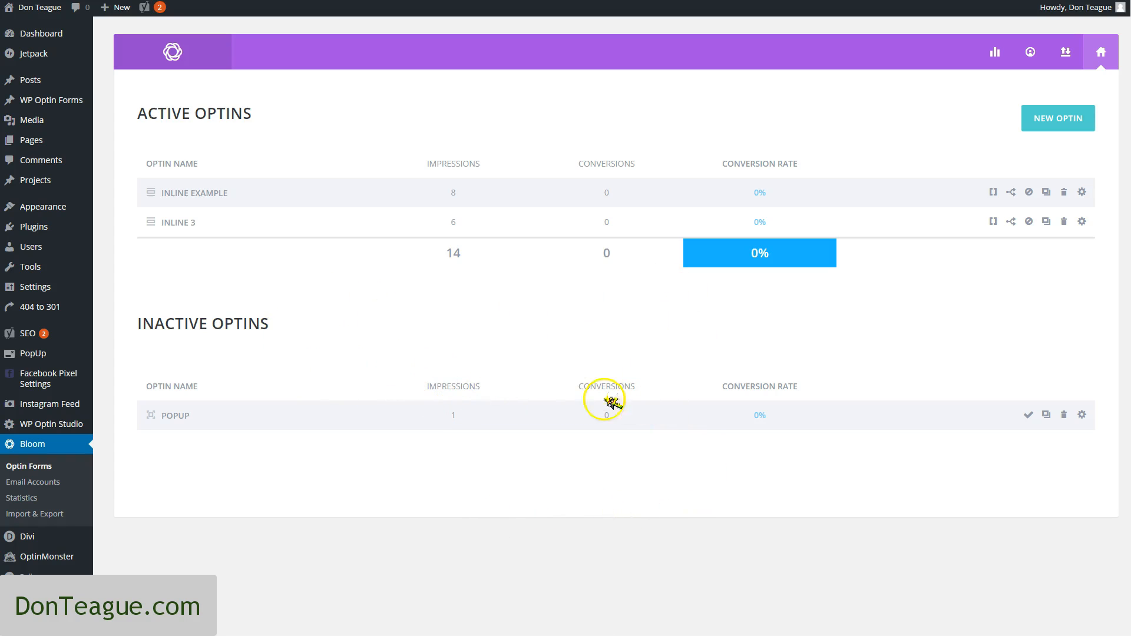
{"action": "left_click", "coordinate": [1068, 123]}
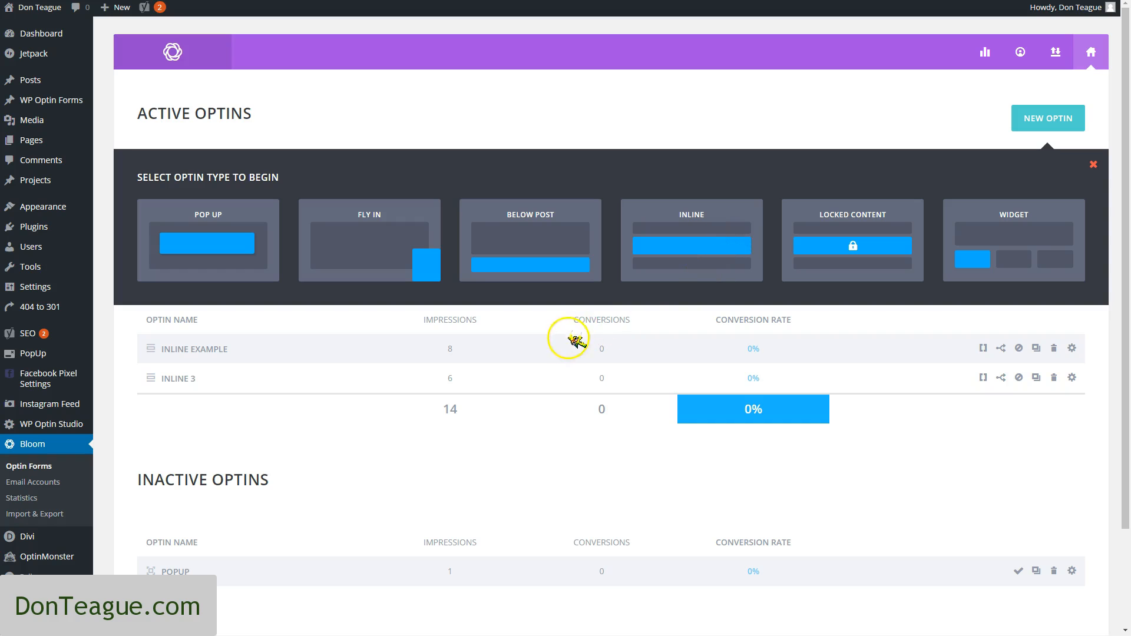
{"action": "left_click", "coordinate": [650, 250]}
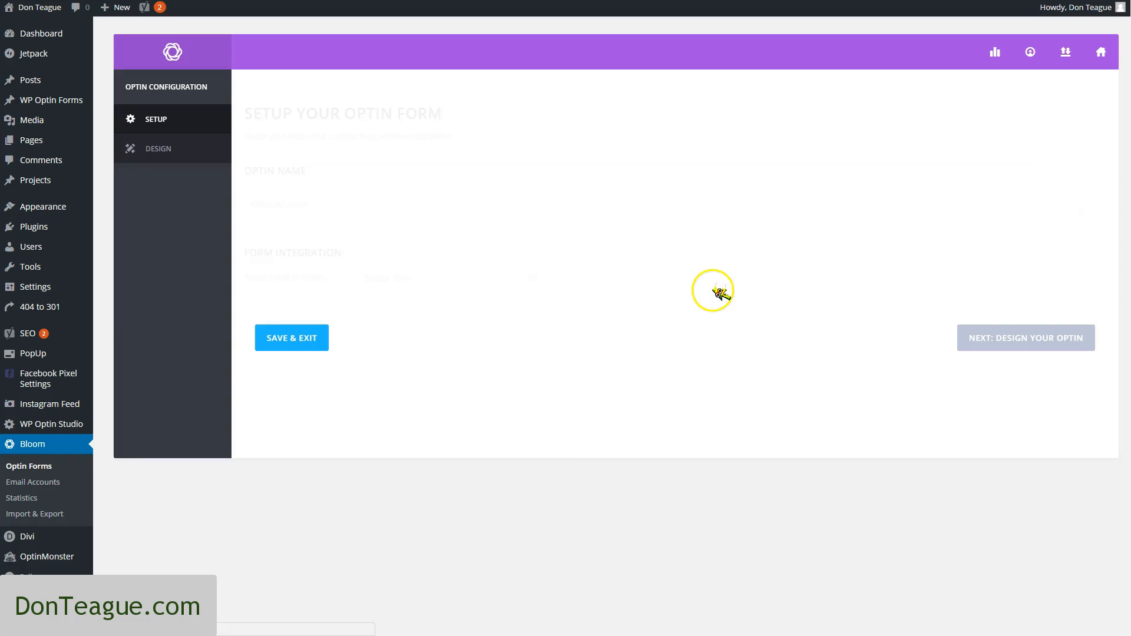
{"action": "left_click", "coordinate": [334, 207]}
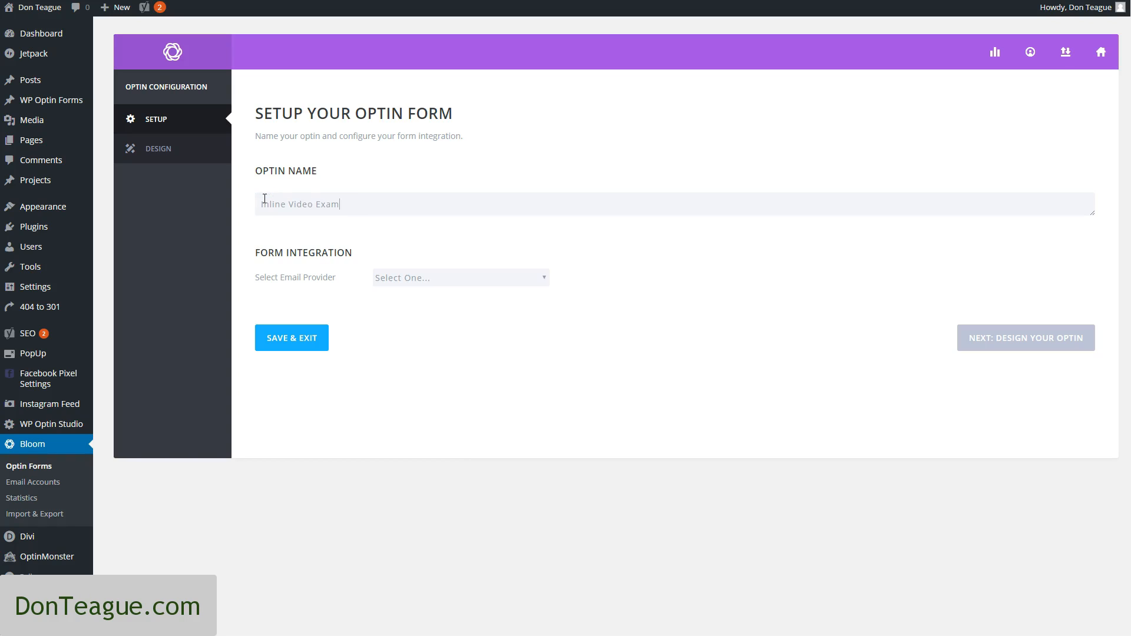
Connect the optin to AWeber with the aweber account and the training newsletter list, and proceed to its design
{"action": "left_click", "coordinate": [462, 278]}
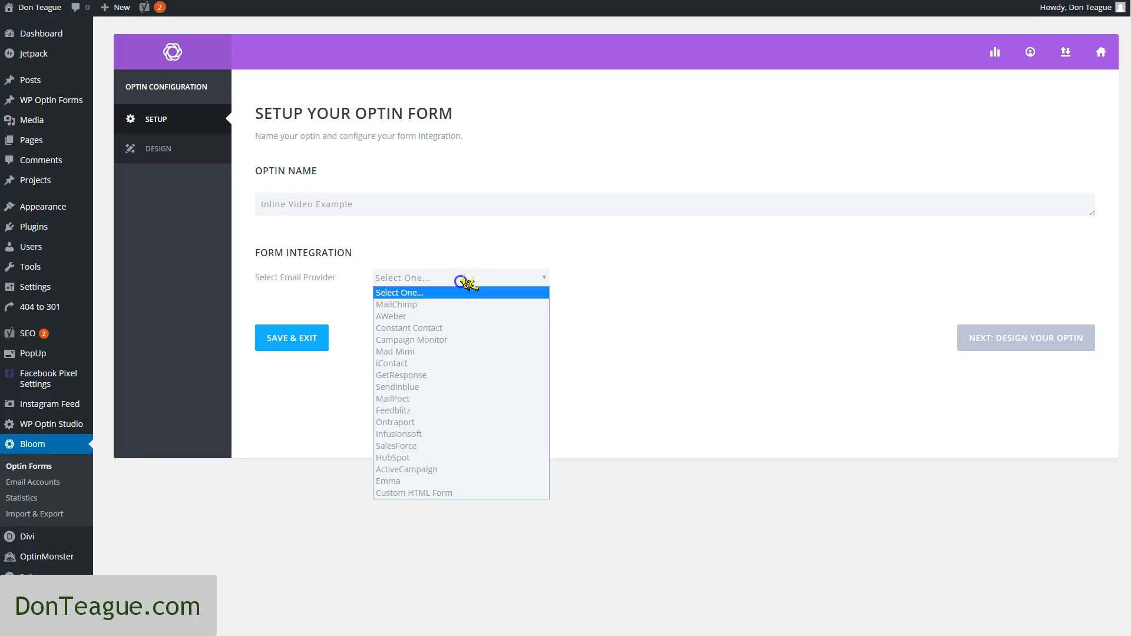
{"action": "left_click", "coordinate": [456, 315]}
{"action": "left_click", "coordinate": [455, 301]}
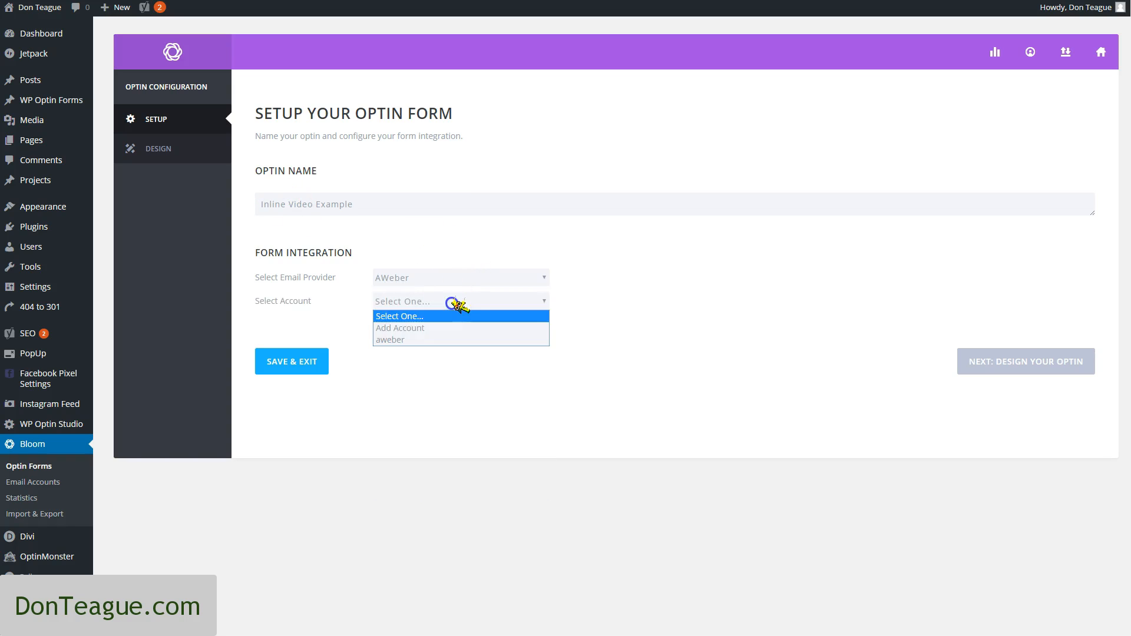
{"action": "left_click", "coordinate": [450, 339]}
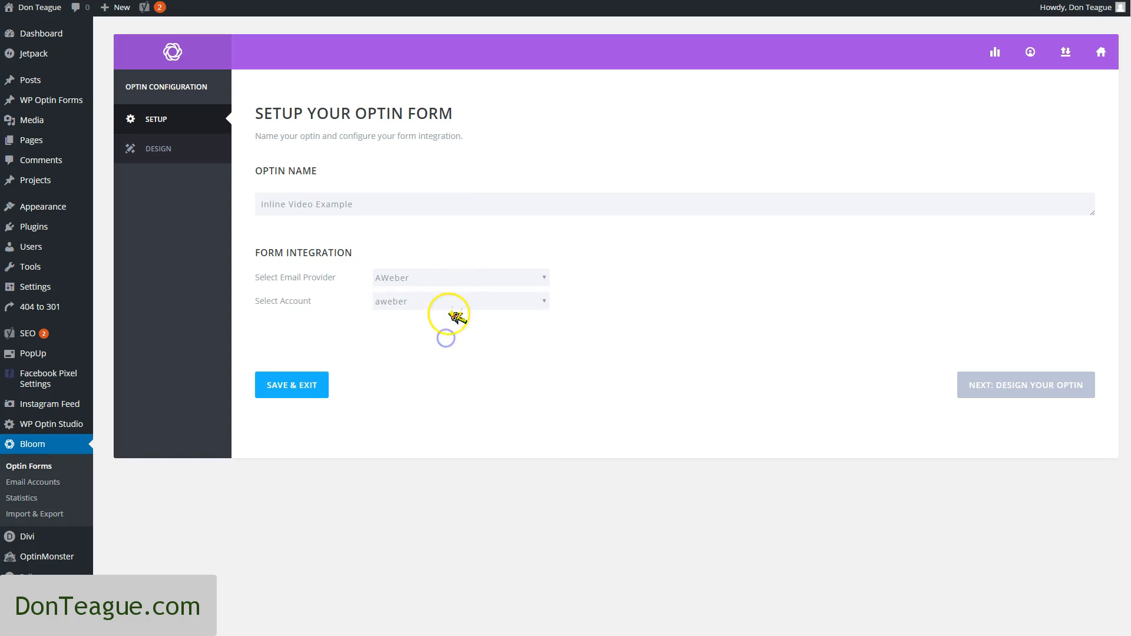
{"action": "left_click", "coordinate": [444, 325]}
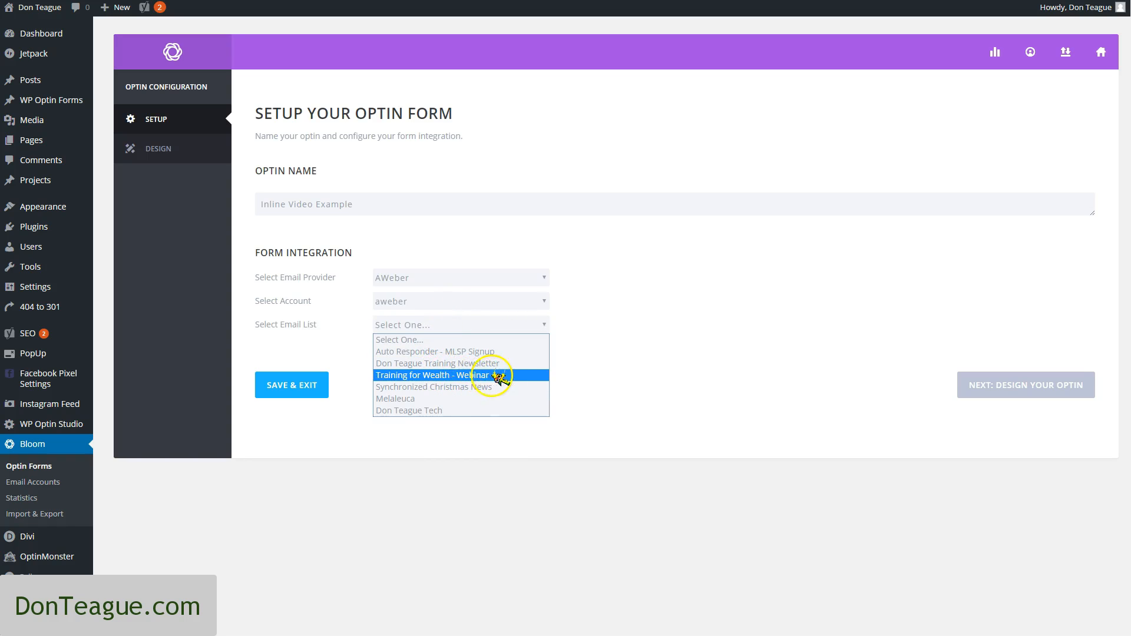
{"action": "left_click", "coordinate": [521, 363]}
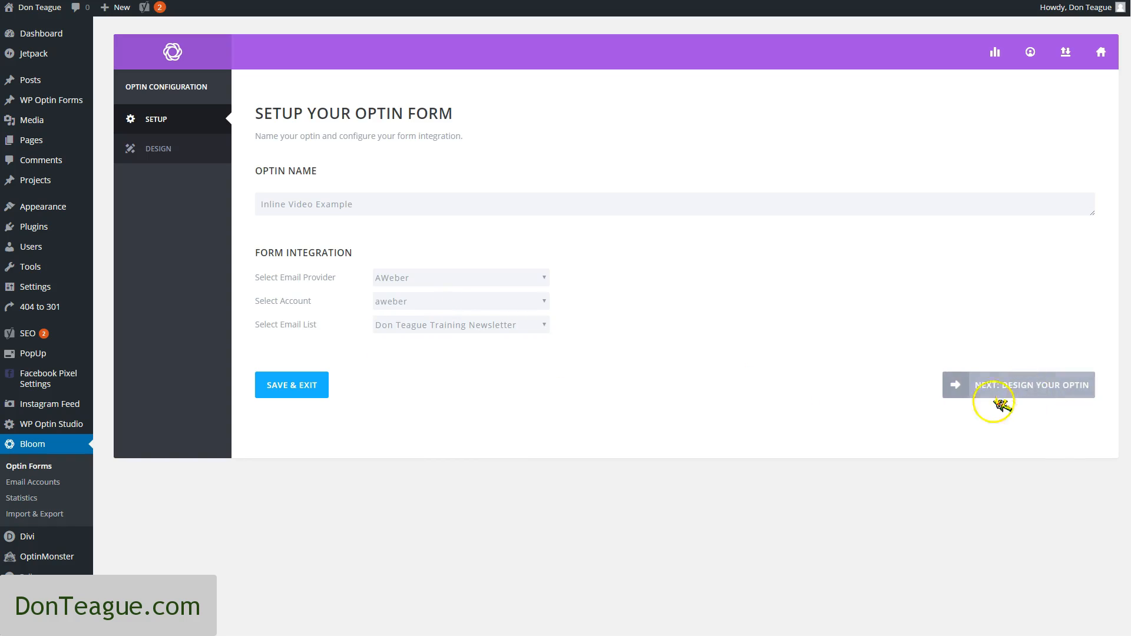
{"action": "left_click", "coordinate": [1041, 388]}
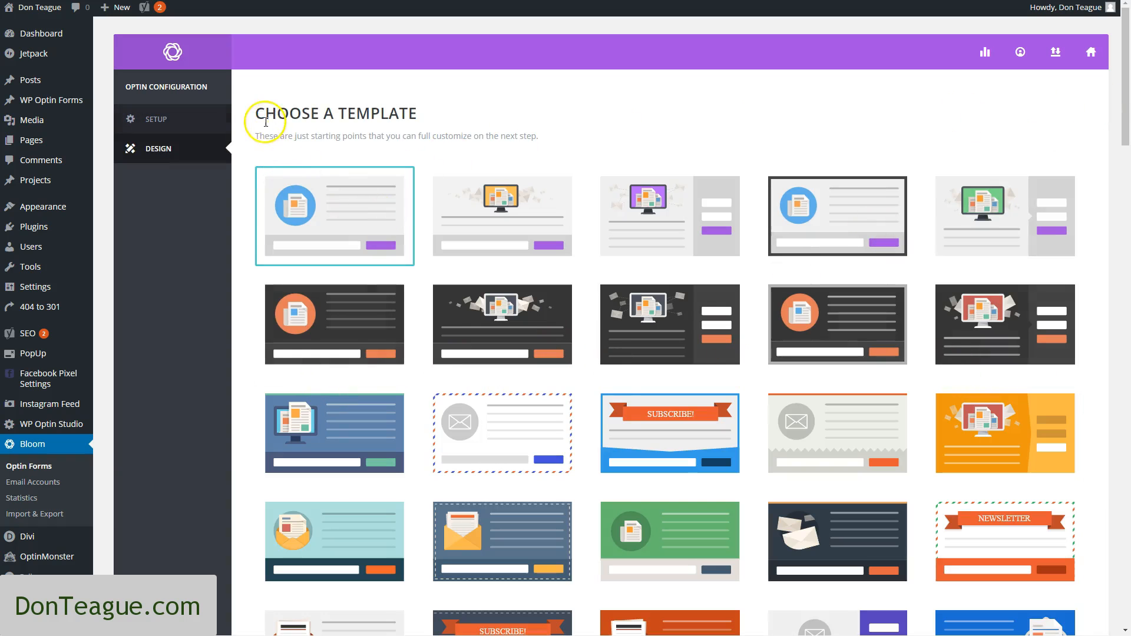
Choose the green bordered template with the envelope image for the optin and proceed to customizing it
{"action": "left_click_drag", "start_coordinate": [256, 114], "coordinate": [419, 112]}
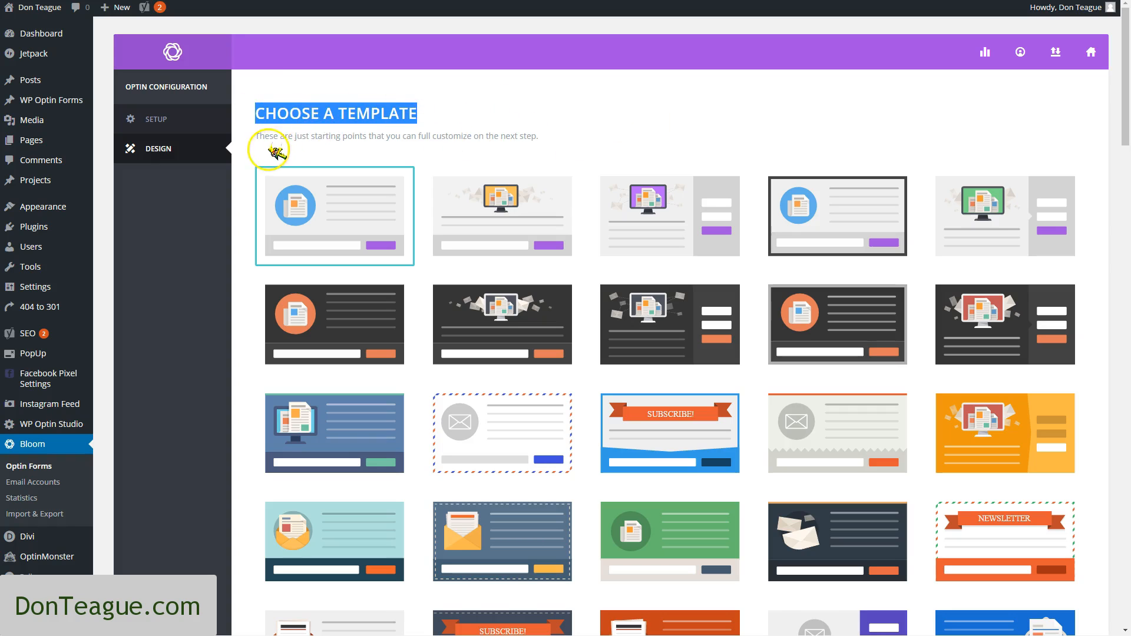
{"action": "left_click_drag", "start_coordinate": [311, 136], "coordinate": [369, 135]}
{"action": "left_click", "coordinate": [842, 103]}
{"action": "left_click", "coordinate": [1126, 123]}
{"action": "left_click_drag", "start_coordinate": [1127, 155], "coordinate": [1094, 611]}
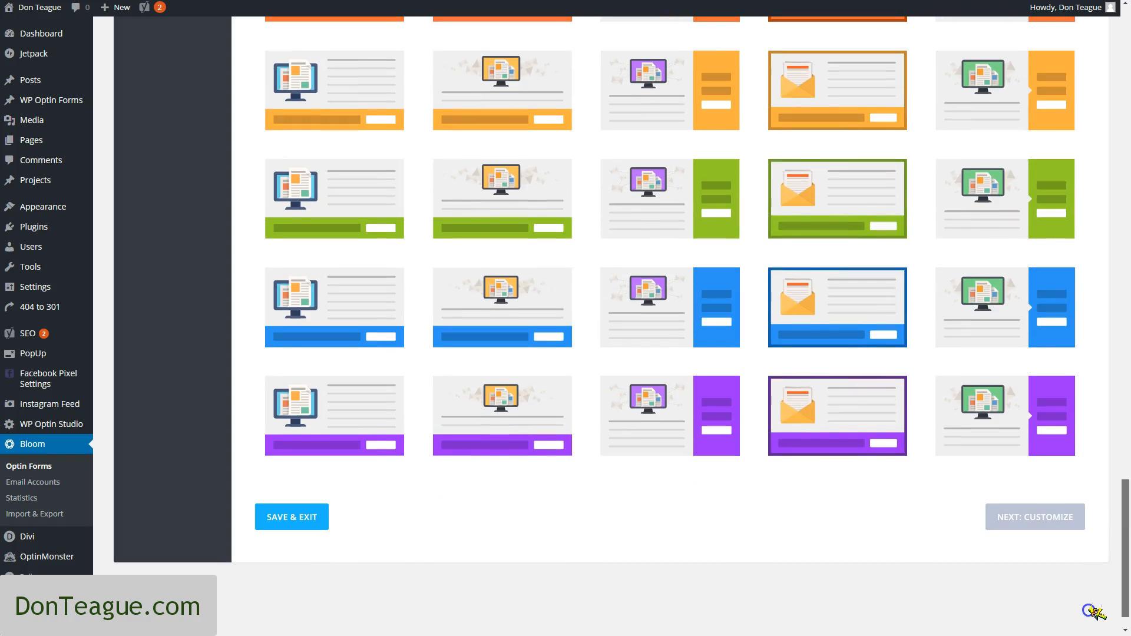
{"action": "left_click_drag", "start_coordinate": [1095, 608], "coordinate": [1095, 603]}
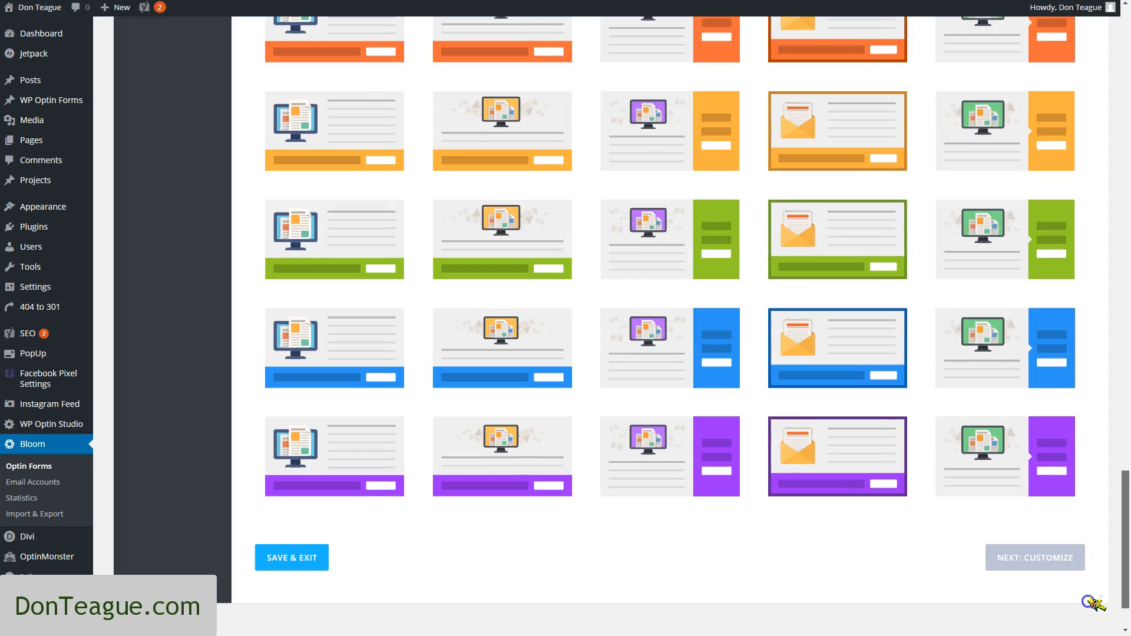
{"action": "left_click_drag", "start_coordinate": [1088, 602], "coordinate": [1113, 589]}
{"action": "left_click", "coordinate": [846, 297]}
{"action": "scroll", "coordinate": [1005, 530], "scroll_direction": "down", "scroll_amount": 3}
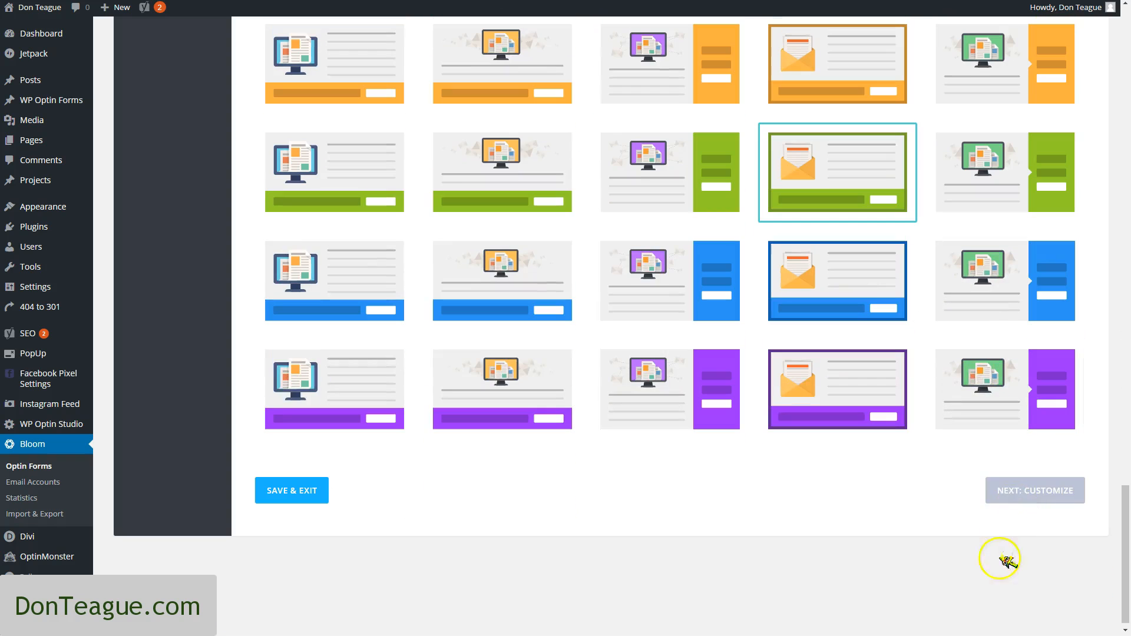
{"action": "left_click", "coordinate": [1040, 491]}
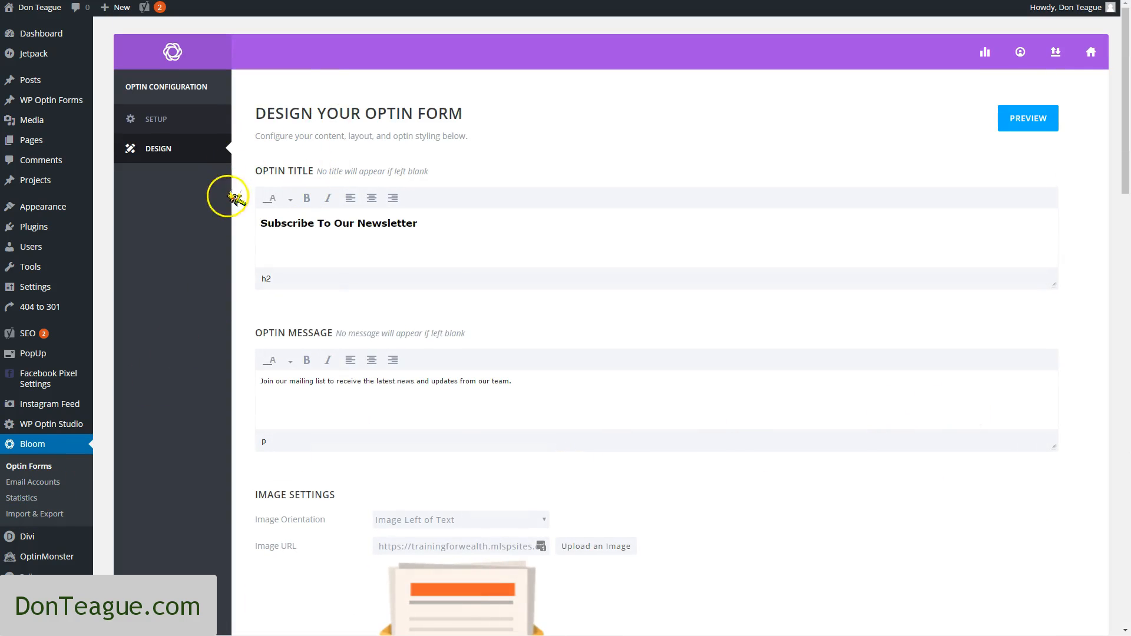
Review the optin title, message and image settings, including the load-in animation options and the Hide image on mobile option
{"action": "scroll", "coordinate": [323, 242], "scroll_direction": "down", "scroll_amount": 3}
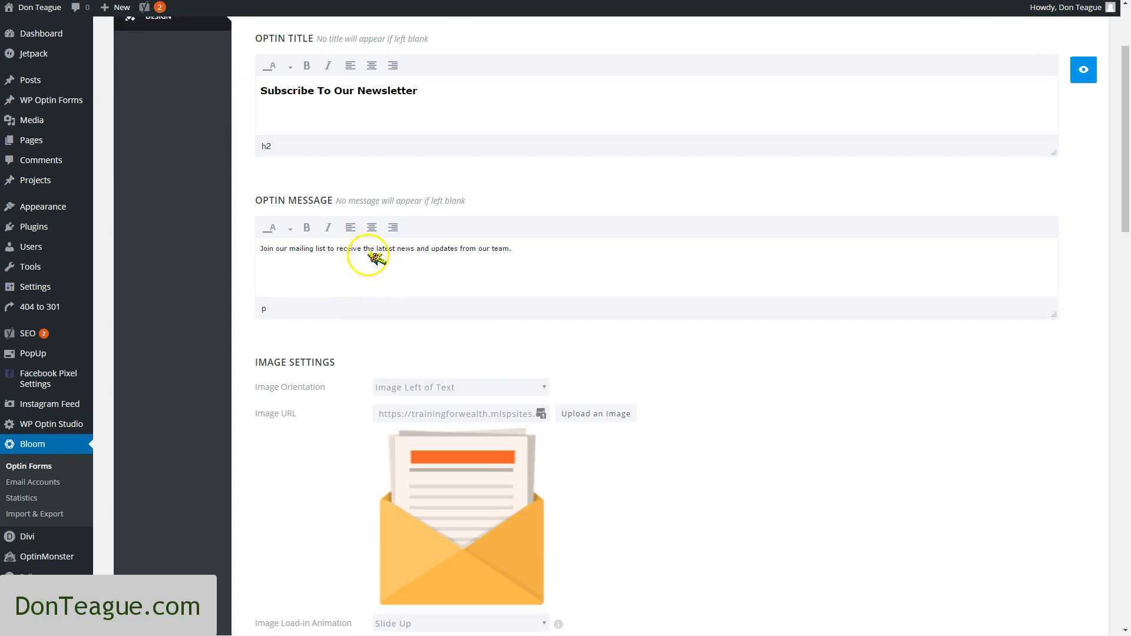
{"action": "scroll", "coordinate": [389, 436], "scroll_direction": "down", "scroll_amount": 3}
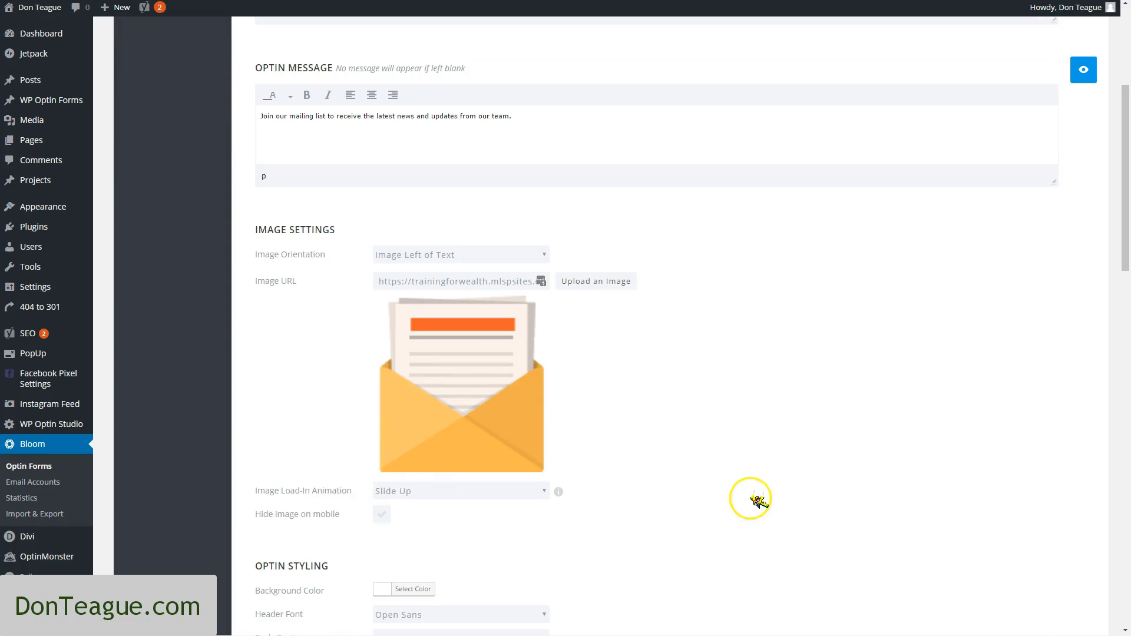
{"action": "scroll", "coordinate": [489, 495], "scroll_direction": "down", "scroll_amount": 3}
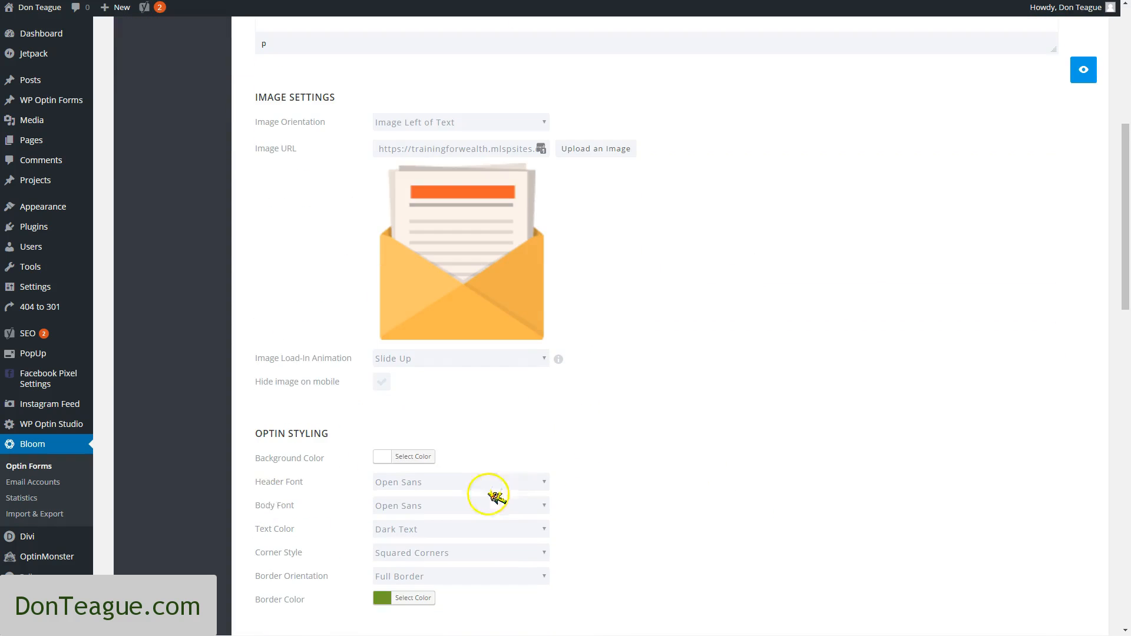
{"action": "left_click", "coordinate": [465, 365]}
{"action": "left_click", "coordinate": [470, 364]}
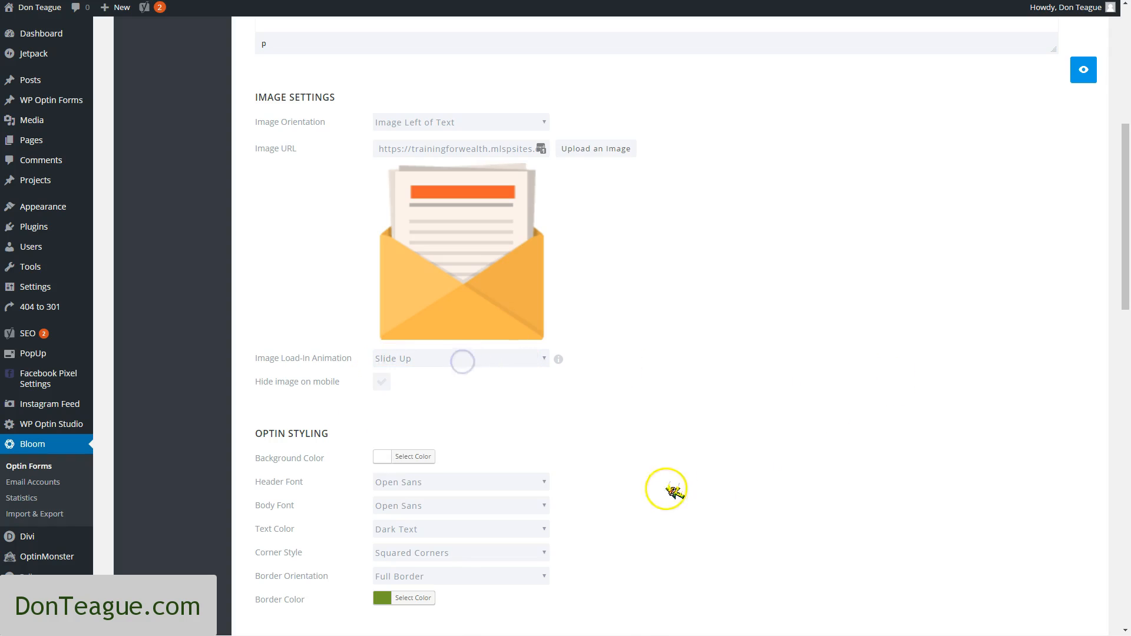
{"action": "left_click", "coordinate": [380, 384]}
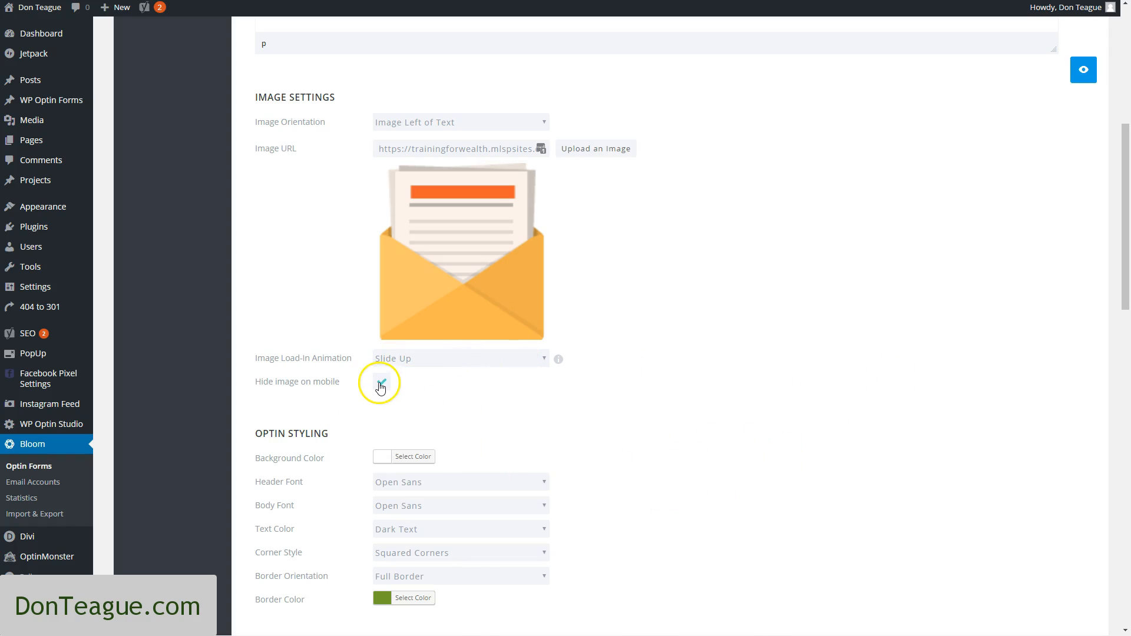
{"action": "left_click", "coordinate": [380, 385]}
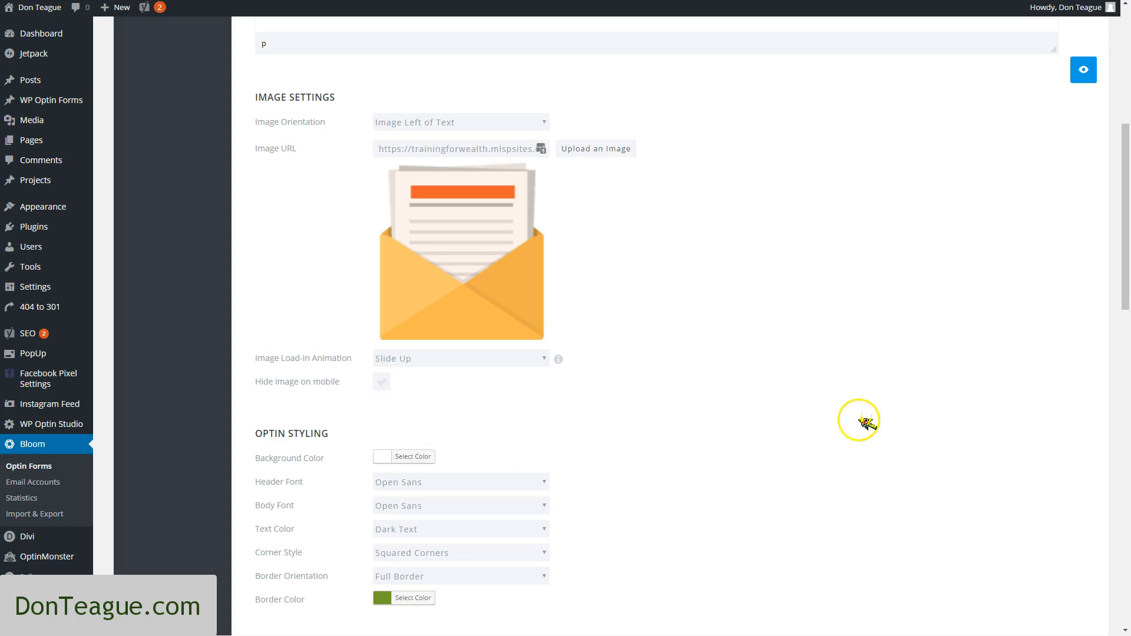
Set the optin's corner style to Rounded Corners and look over the text color, body font and form styling options
{"action": "scroll", "coordinate": [870, 420], "scroll_direction": "down", "scroll_amount": 4}
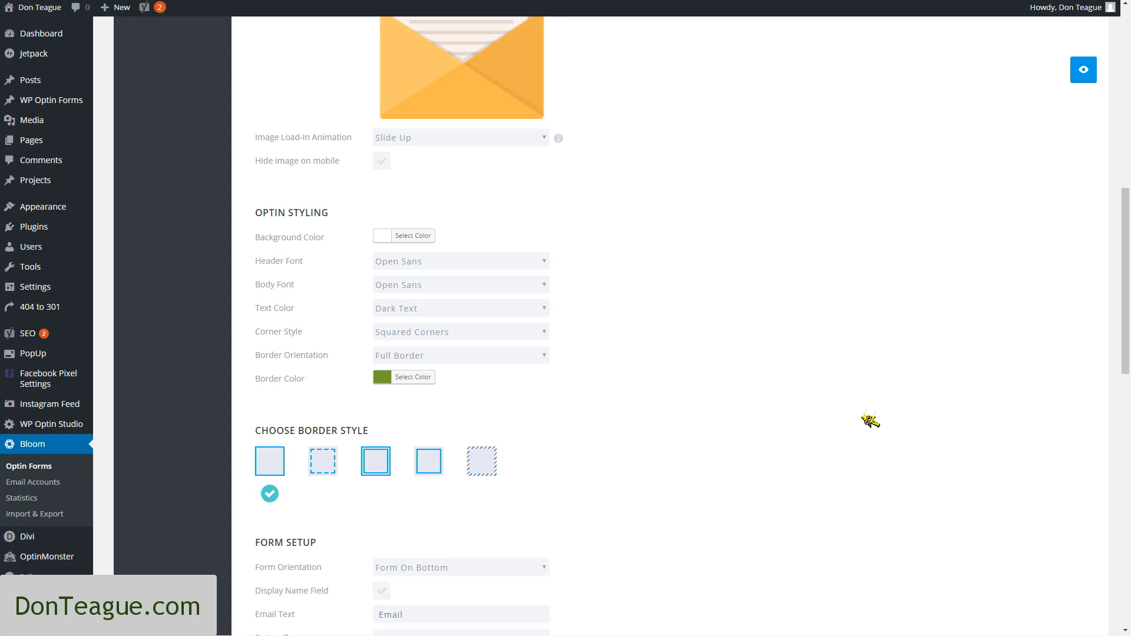
{"action": "left_click", "coordinate": [476, 332]}
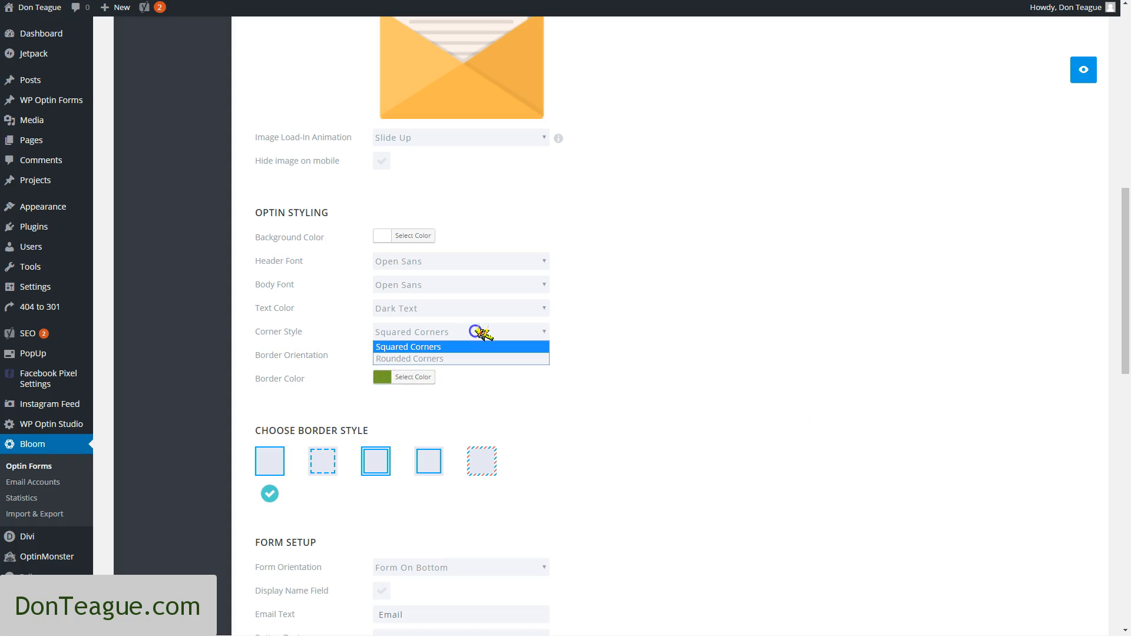
{"action": "left_click", "coordinate": [466, 359]}
{"action": "left_click", "coordinate": [478, 310]}
{"action": "left_click", "coordinate": [477, 312]}
{"action": "left_click", "coordinate": [482, 285]}
{"action": "left_click", "coordinate": [482, 285]}
{"action": "scroll", "coordinate": [594, 515], "scroll_direction": "down", "scroll_amount": 9}
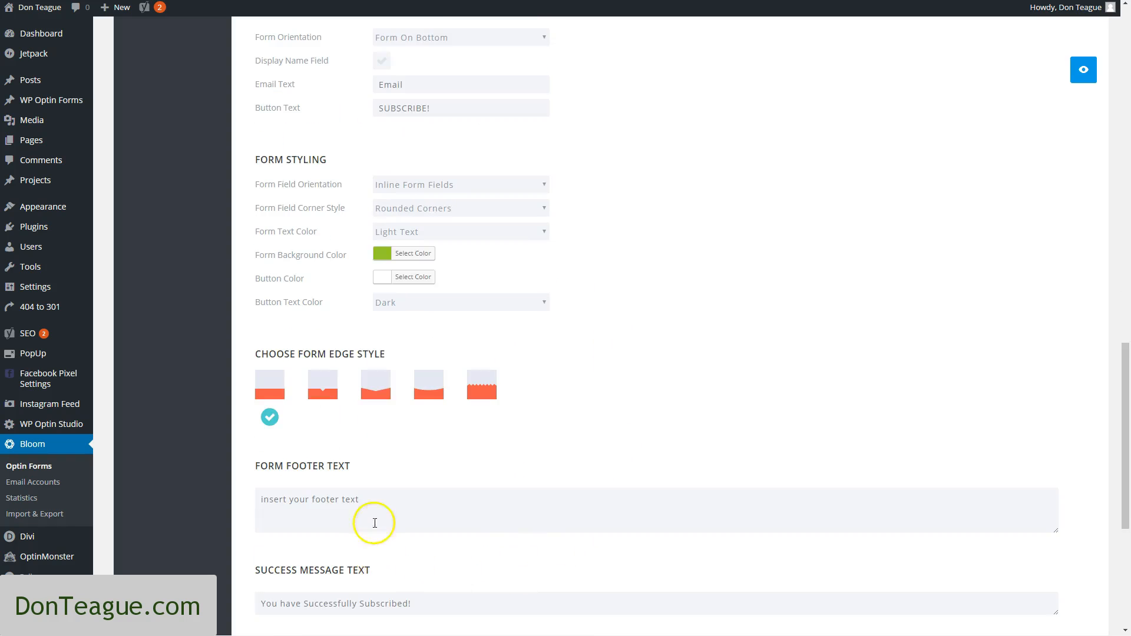
Examine the optin's form field orientation options, form styling colors, form edge styles and footer text settings
{"action": "scroll", "coordinate": [415, 404], "scroll_direction": "up", "scroll_amount": 2}
{"action": "scroll", "coordinate": [319, 248], "scroll_direction": "down", "scroll_amount": 1}
{"action": "scroll", "coordinate": [319, 248], "scroll_direction": "up", "scroll_amount": 1}
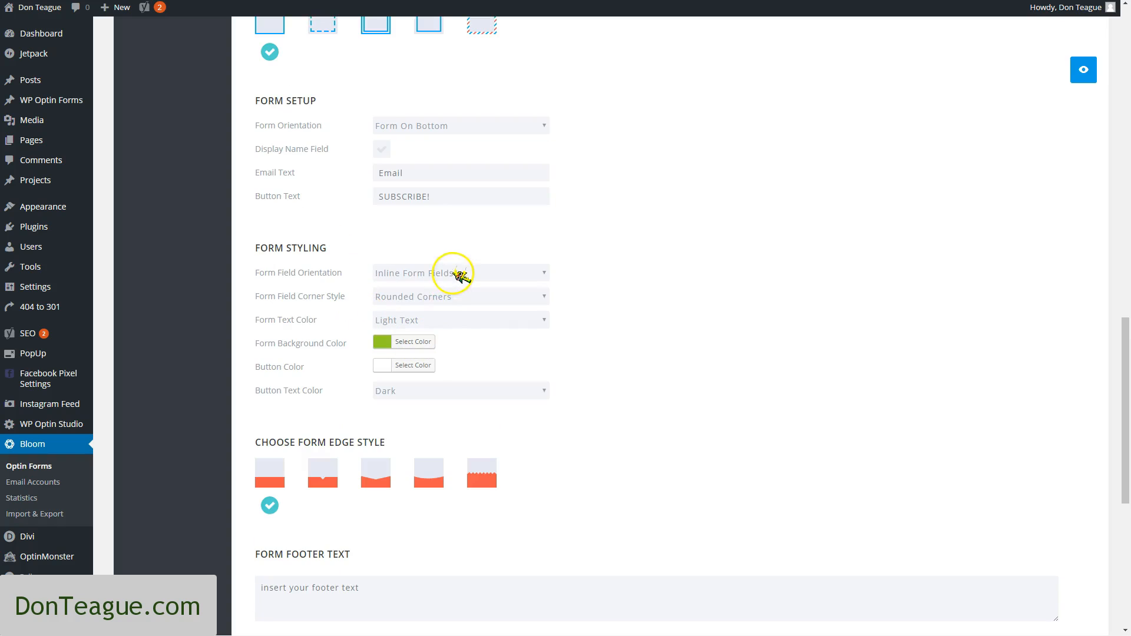
{"action": "left_click", "coordinate": [529, 272]}
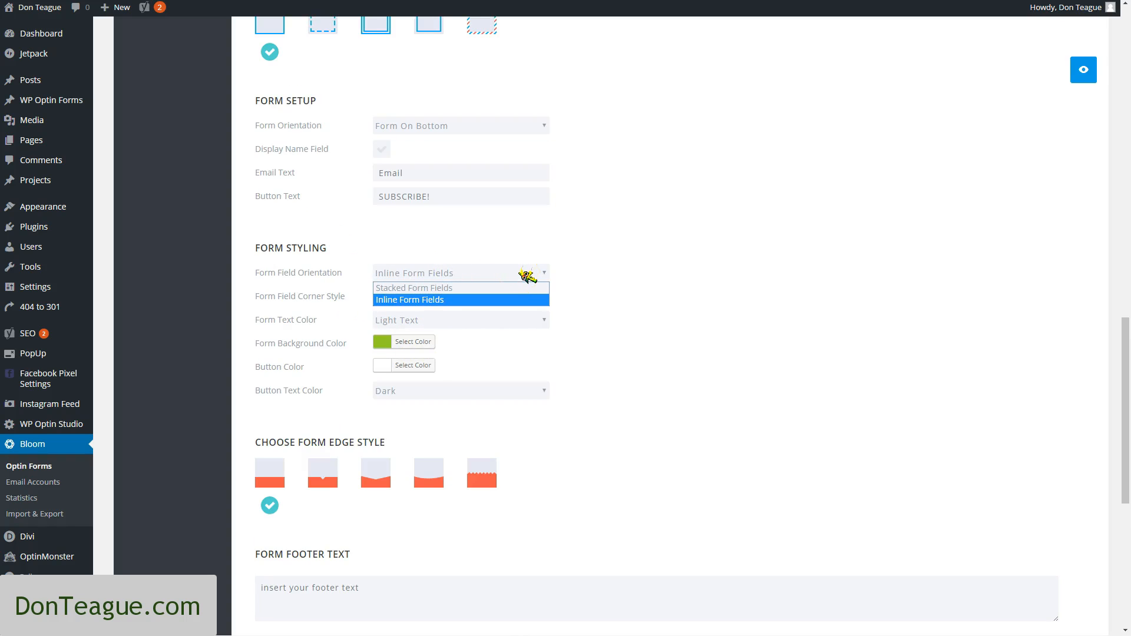
{"action": "left_click", "coordinate": [661, 314]}
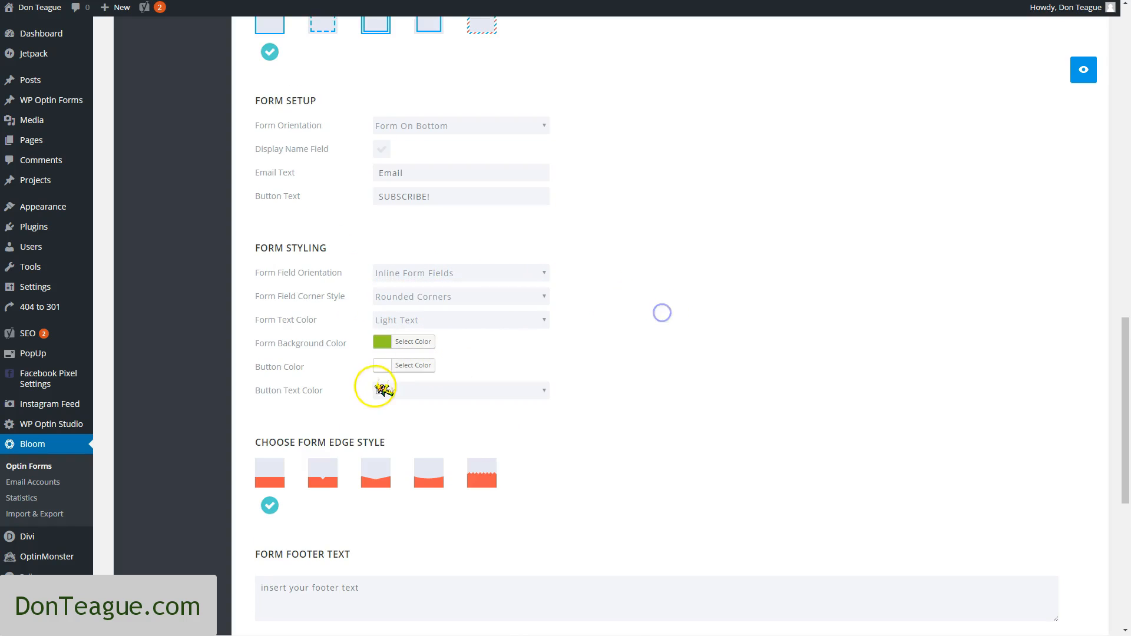
{"action": "scroll", "coordinate": [658, 544], "scroll_direction": "down", "scroll_amount": 5}
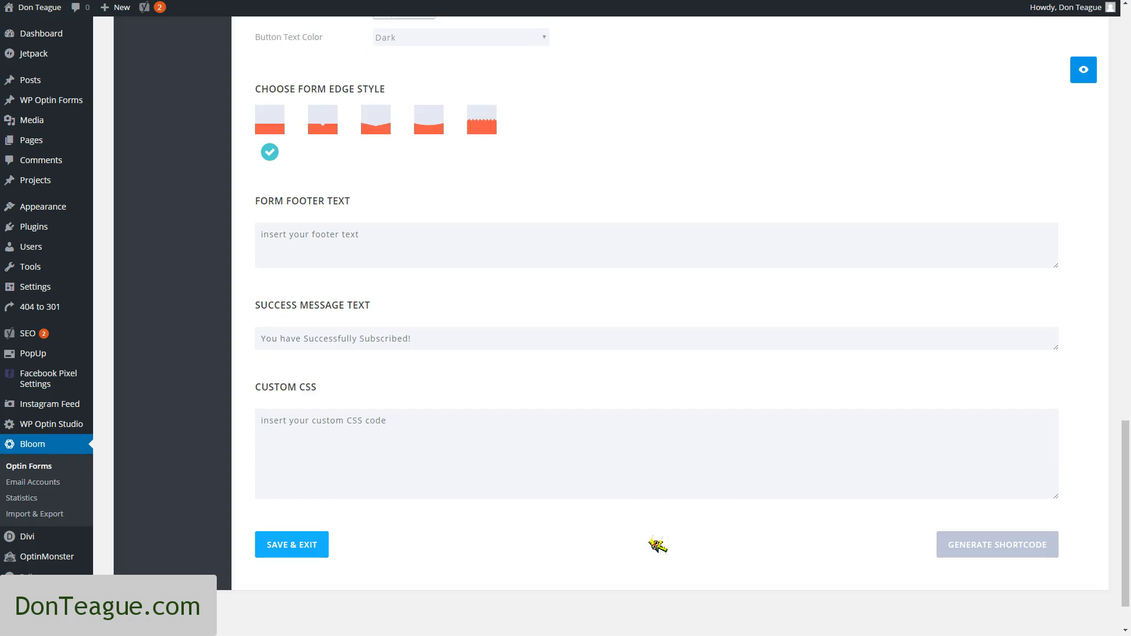
{"action": "scroll", "coordinate": [421, 522], "scroll_direction": "up", "scroll_amount": 7}
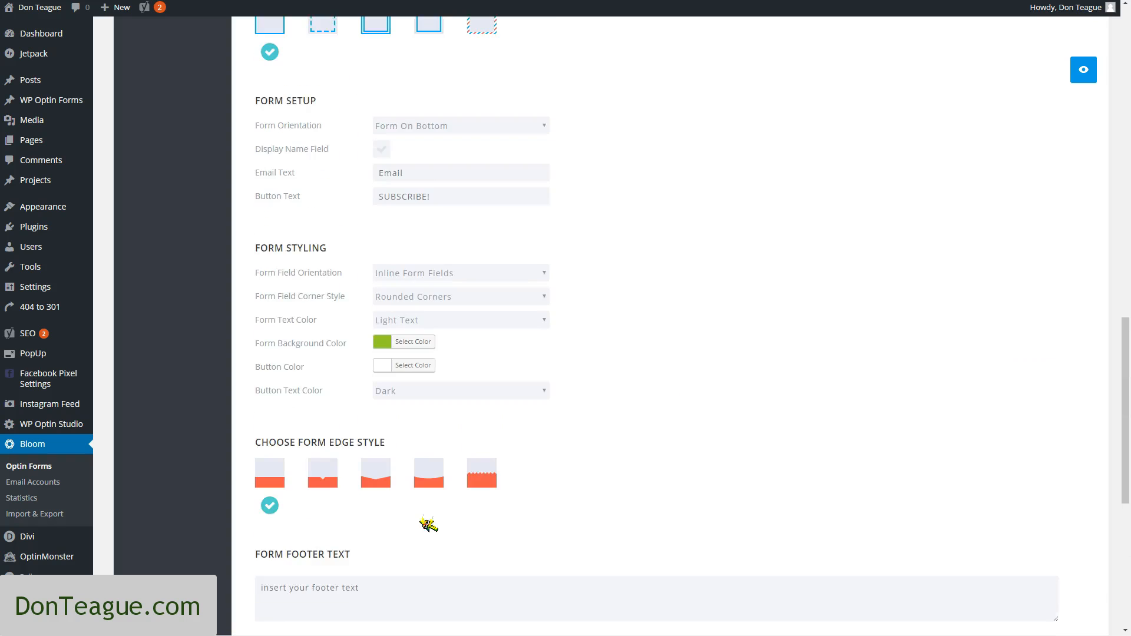
Replace the optin title with "Newsletter Title" and the message with "This is our long optin text. Visit the newsletter." and "How about the weather!"
{"action": "scroll", "coordinate": [428, 523], "scroll_direction": "up", "scroll_amount": 7}
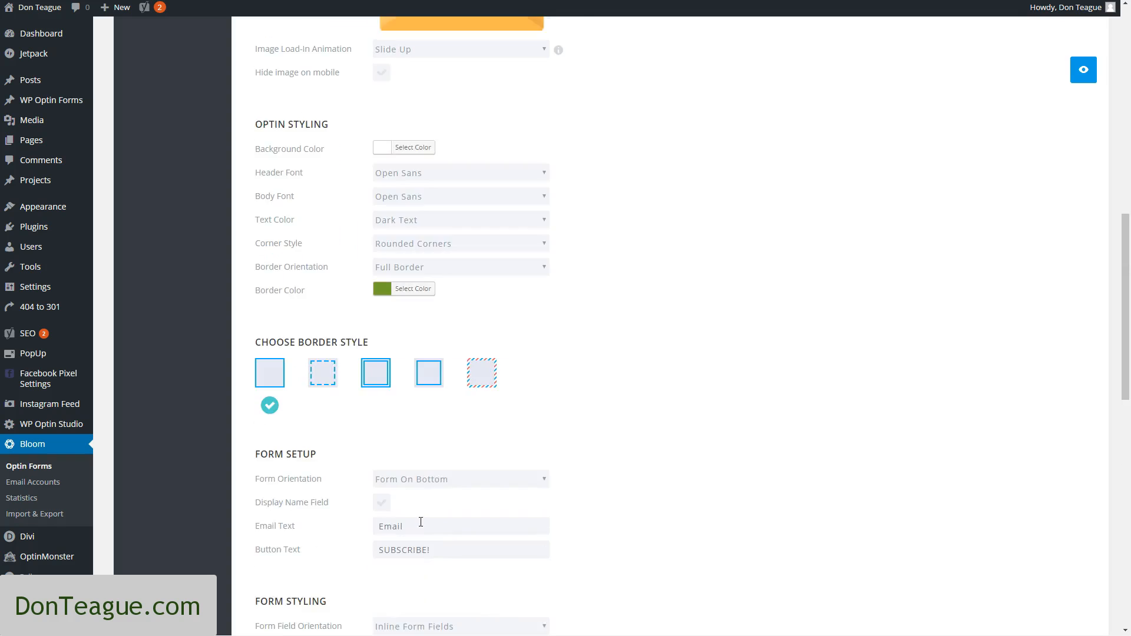
{"action": "scroll", "coordinate": [429, 524], "scroll_direction": "up", "scroll_amount": 2}
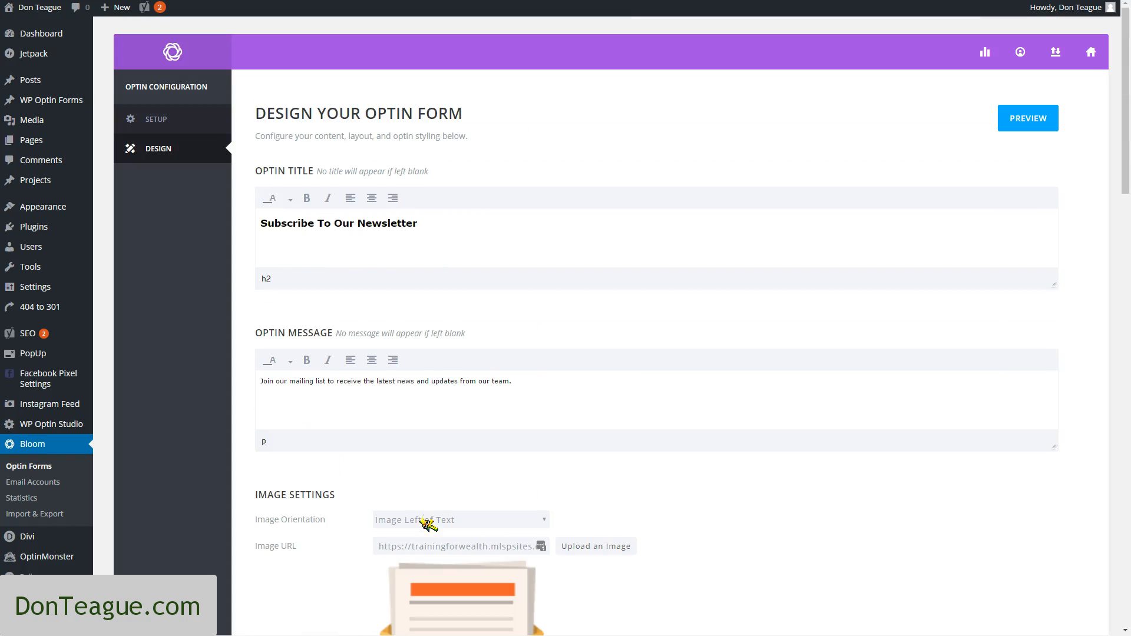
{"action": "left_click_drag", "start_coordinate": [434, 219], "coordinate": [238, 208]}
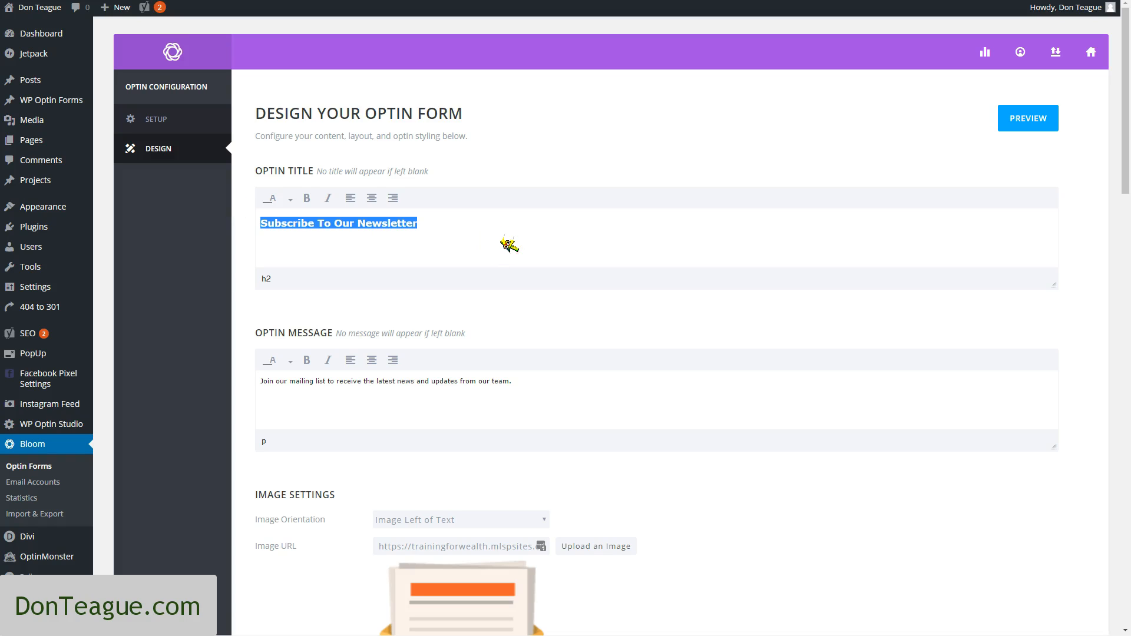
{"action": "key", "text": "BackSpace"}
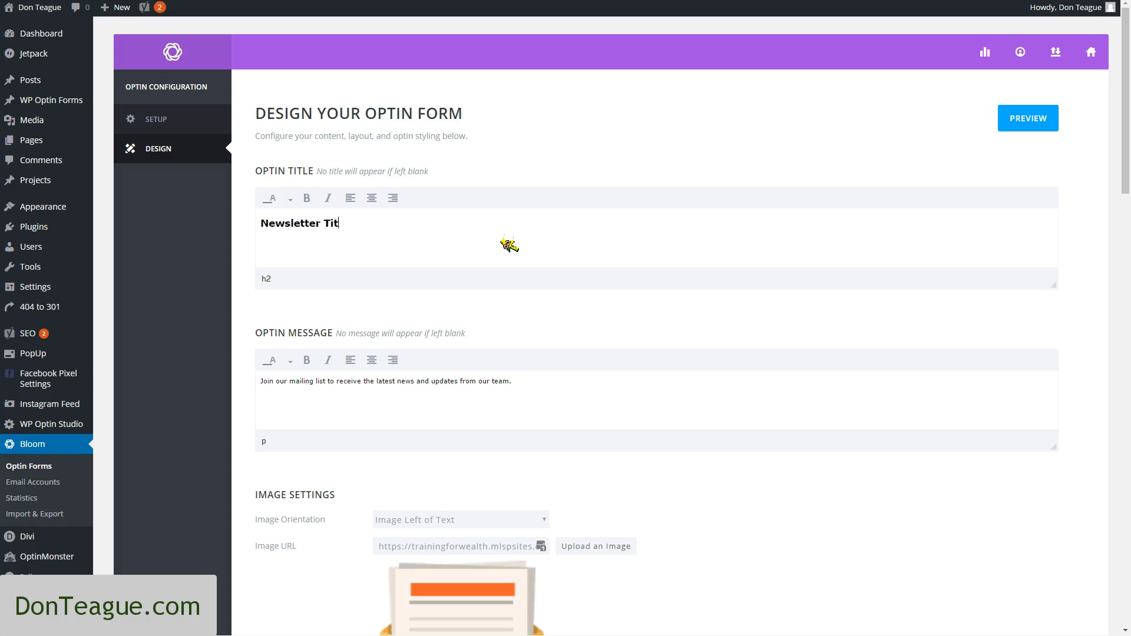
{"action": "triple_click", "coordinate": [545, 388]}
{"action": "key", "text": "BackSpace"}
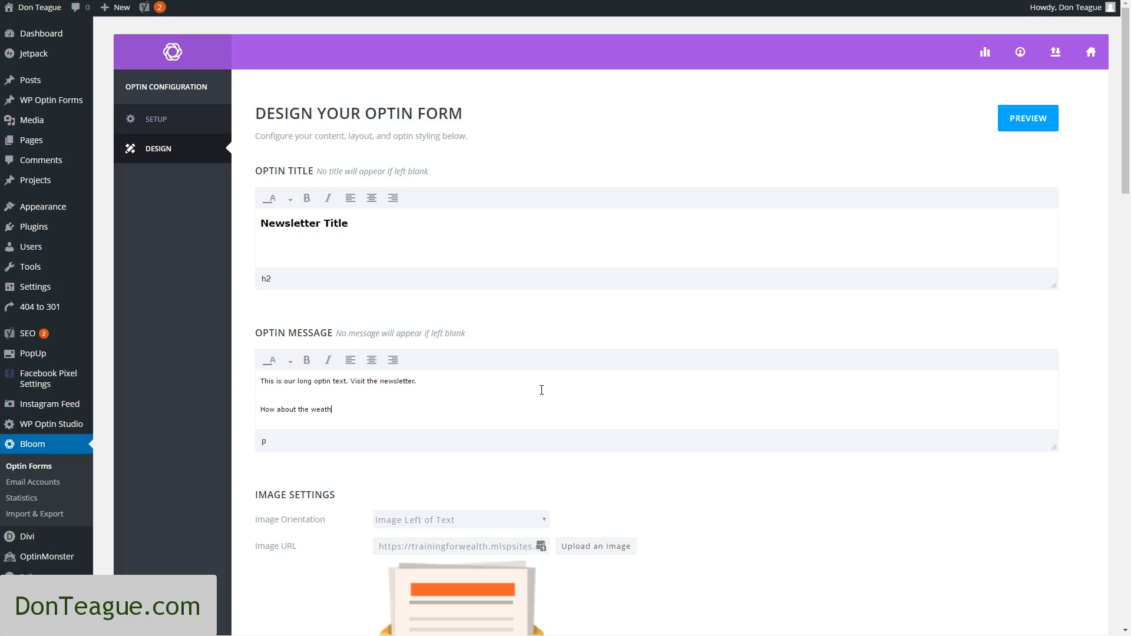
Choose the fourth border style, the single inset line, for the optin
{"action": "scroll", "coordinate": [843, 409], "scroll_direction": "down", "scroll_amount": 5}
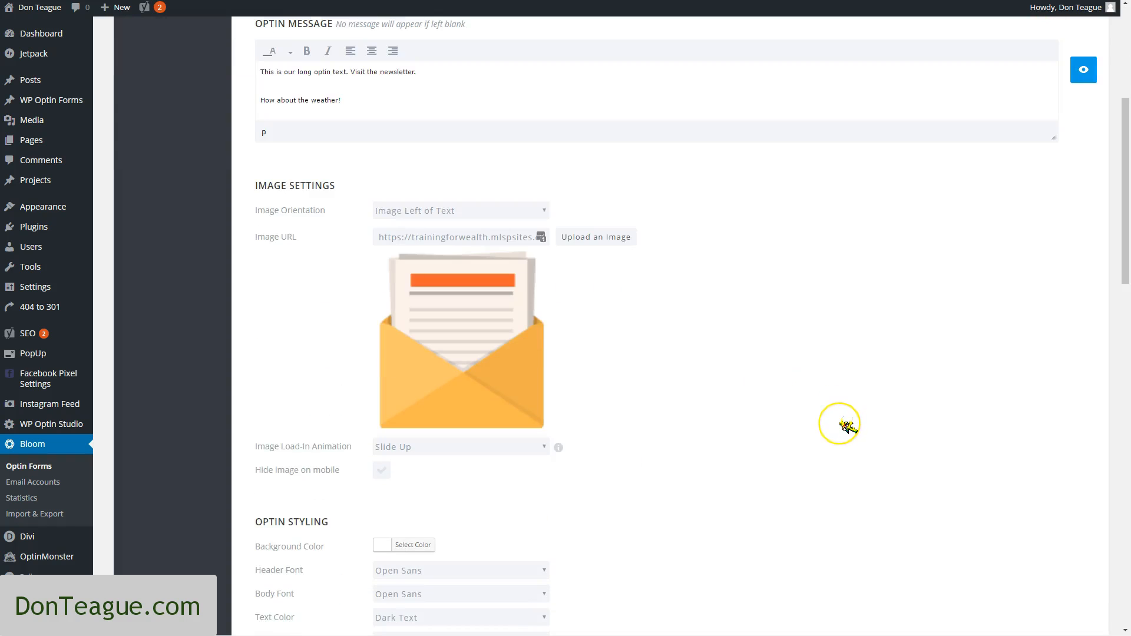
{"action": "scroll", "coordinate": [841, 425], "scroll_direction": "up", "scroll_amount": 5}
{"action": "scroll", "coordinate": [849, 424], "scroll_direction": "down", "scroll_amount": 10}
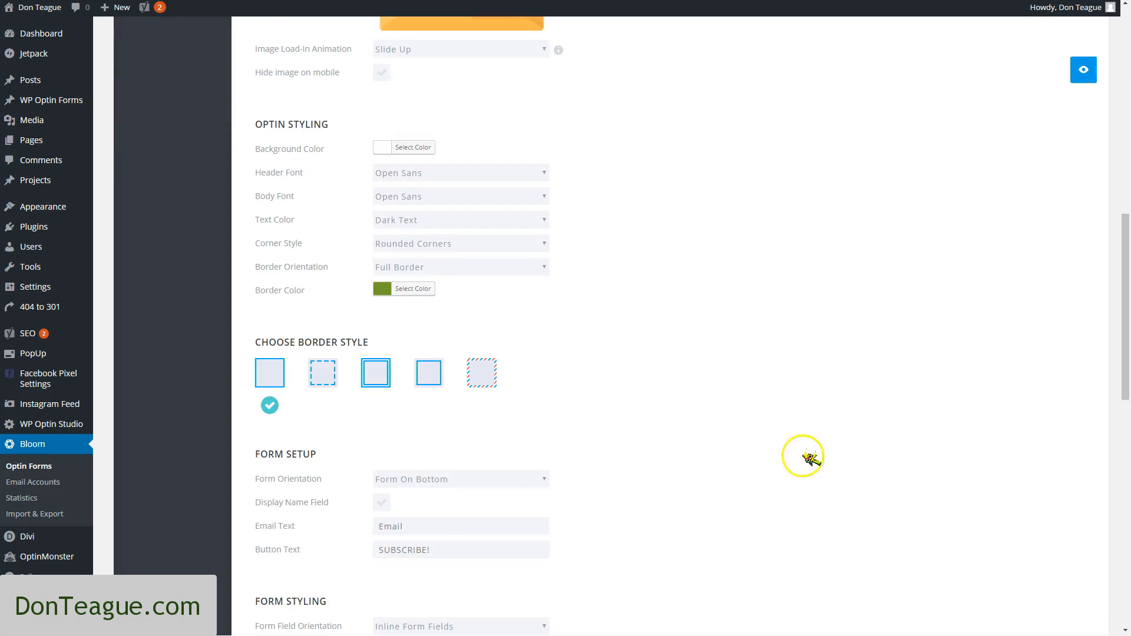
{"action": "scroll", "coordinate": [518, 488], "scroll_direction": "down", "scroll_amount": 1}
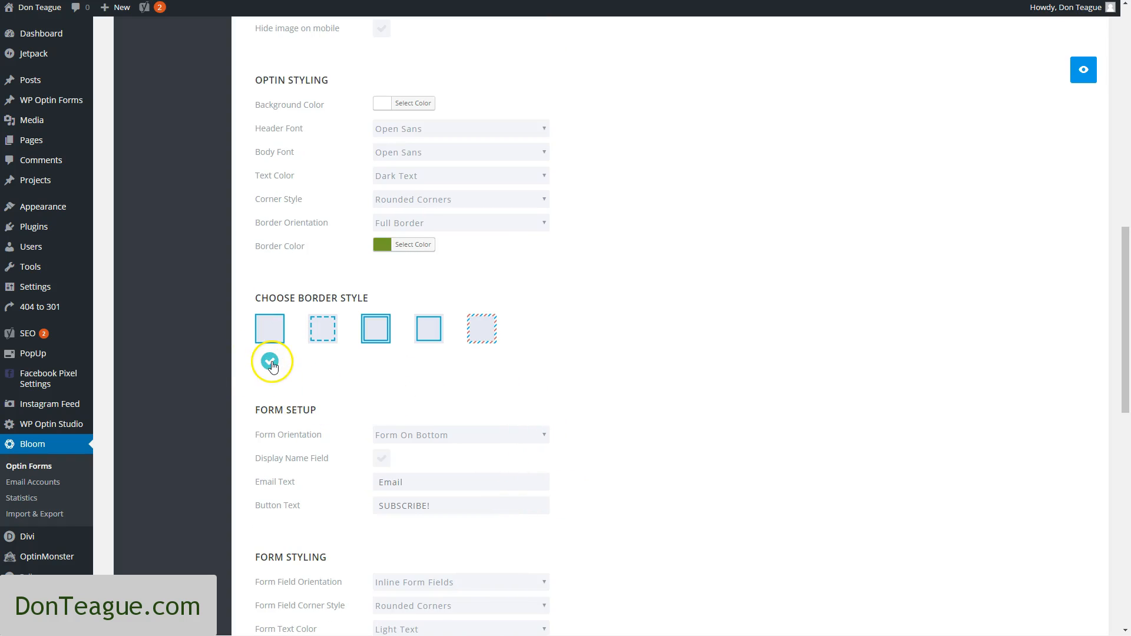
{"action": "left_click", "coordinate": [429, 328]}
Set the form orientation to Form On Right and enable the Display Name Field option
{"action": "scroll", "coordinate": [753, 475], "scroll_direction": "down", "scroll_amount": 3}
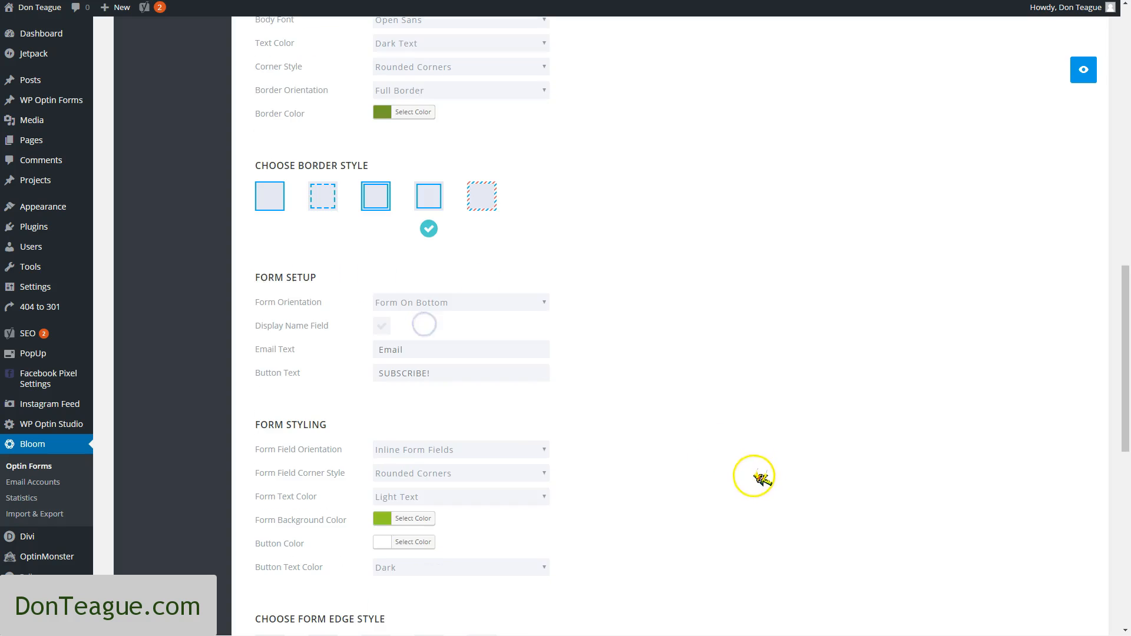
{"action": "left_click", "coordinate": [487, 303]}
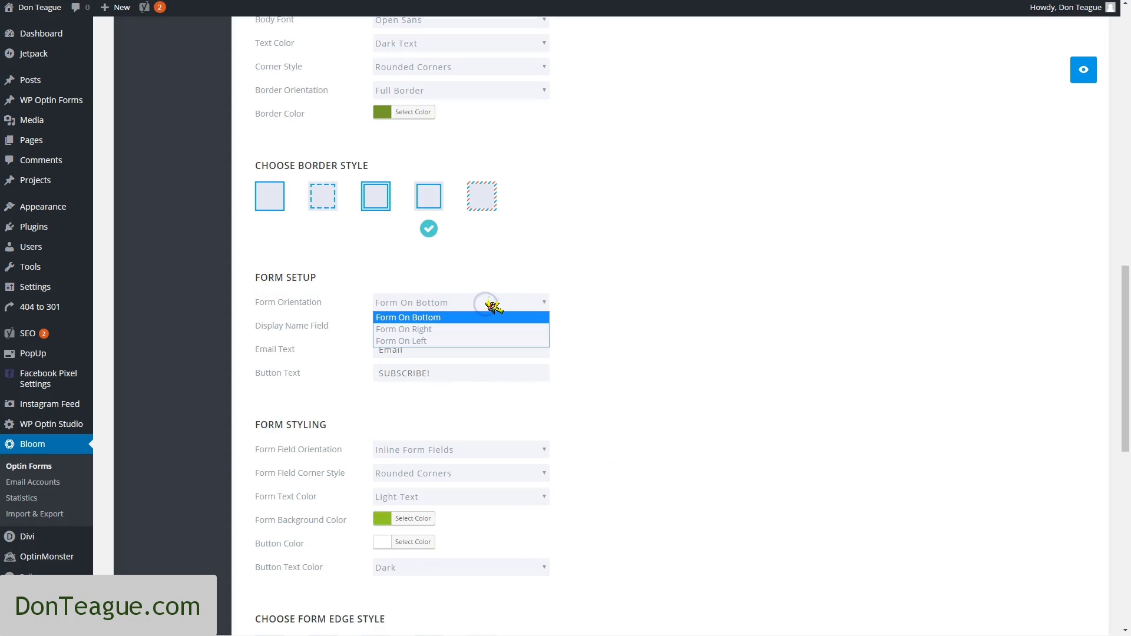
{"action": "left_click", "coordinate": [487, 304]}
{"action": "left_click", "coordinate": [486, 304]}
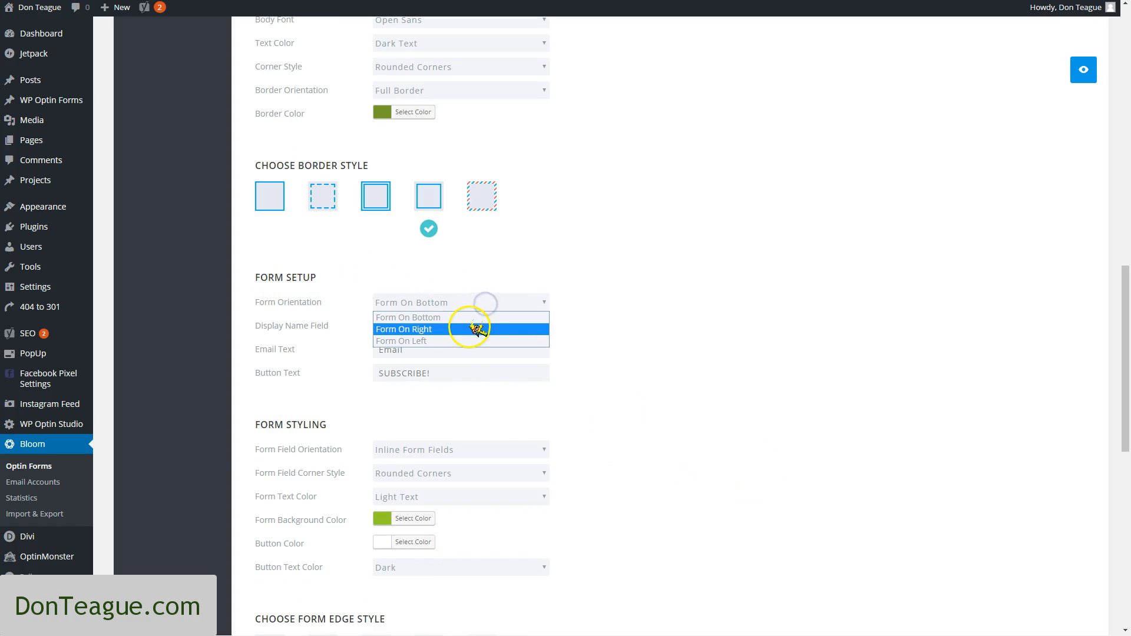
{"action": "left_click", "coordinate": [476, 329]}
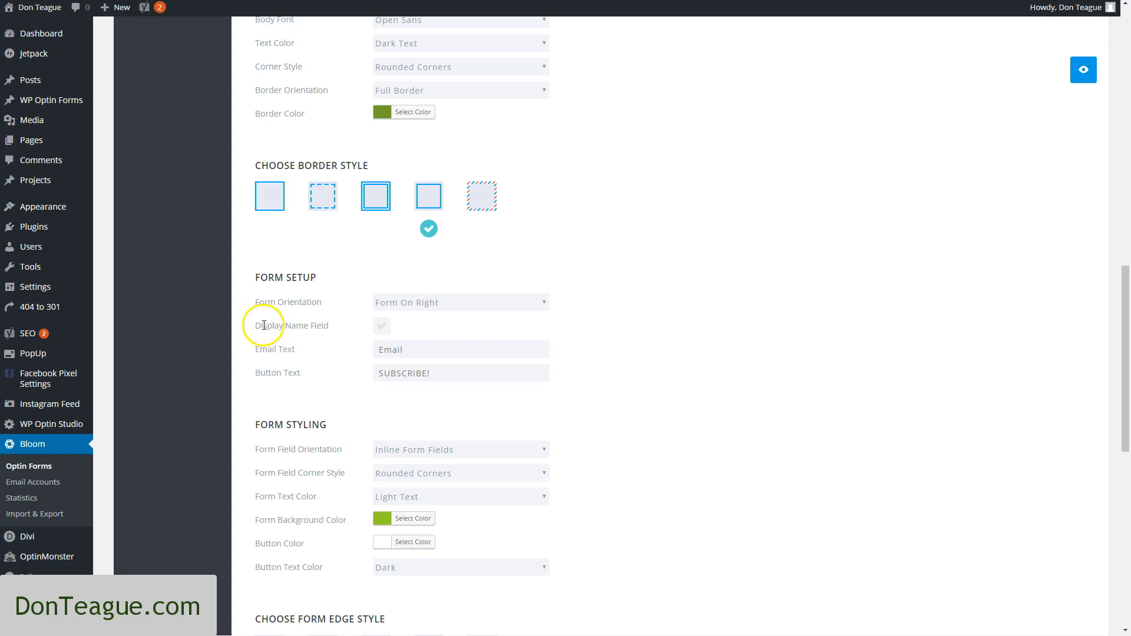
{"action": "left_click_drag", "start_coordinate": [257, 320], "coordinate": [308, 328]}
{"action": "left_click", "coordinate": [380, 328]}
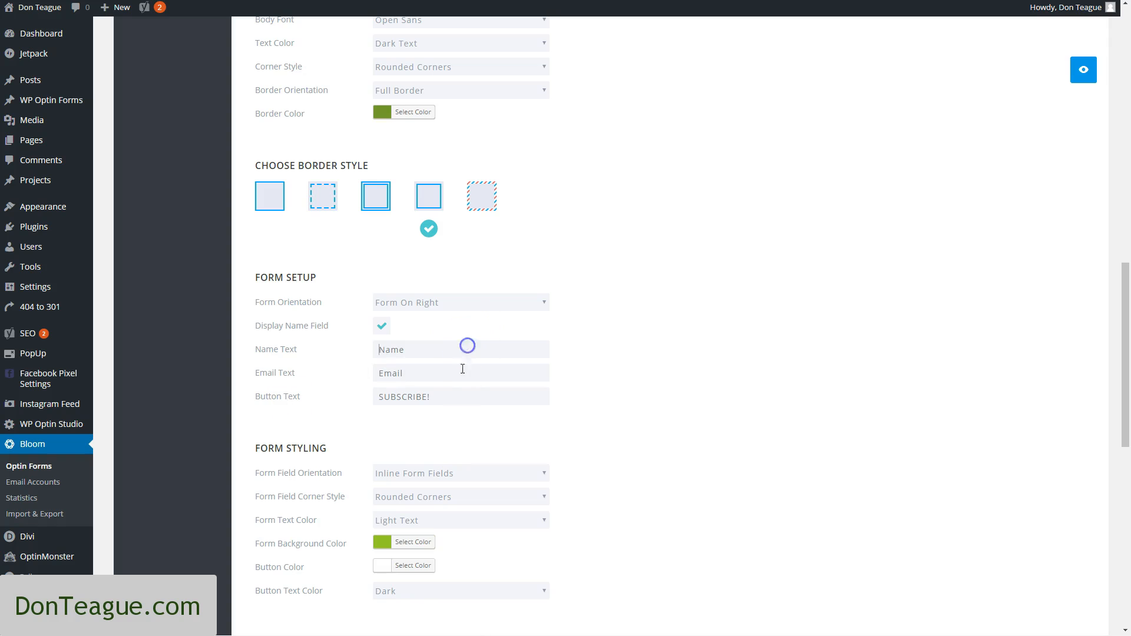
Enter "Footer Text" as the form footer text, then save the optin and exit its design
{"action": "scroll", "coordinate": [468, 346], "scroll_direction": "down", "scroll_amount": 2}
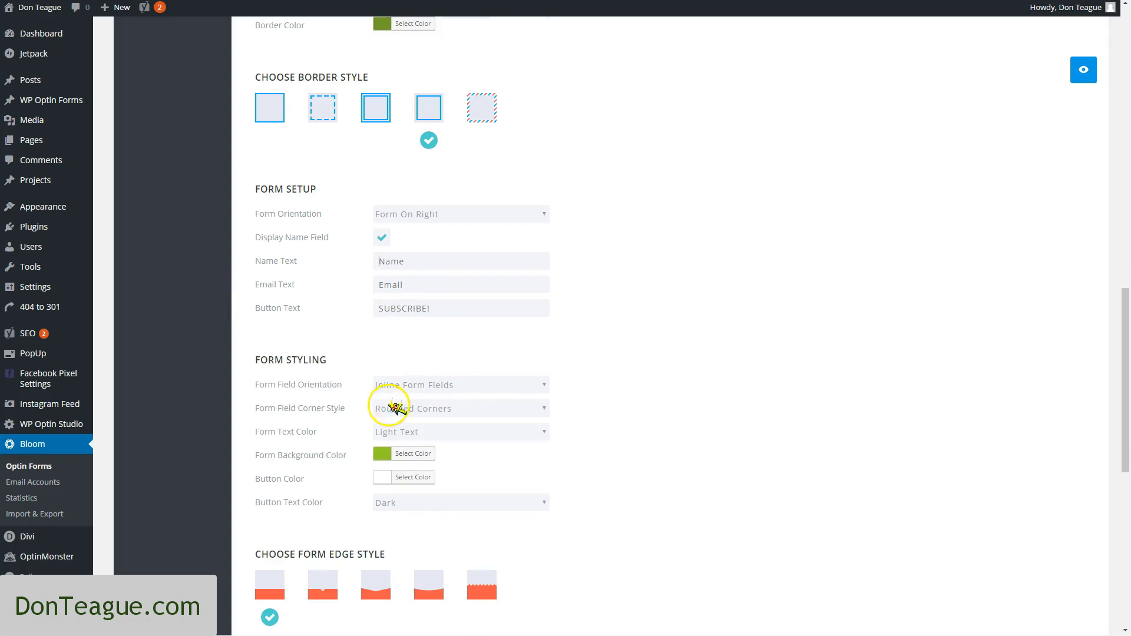
{"action": "scroll", "coordinate": [711, 404], "scroll_direction": "down", "scroll_amount": 8}
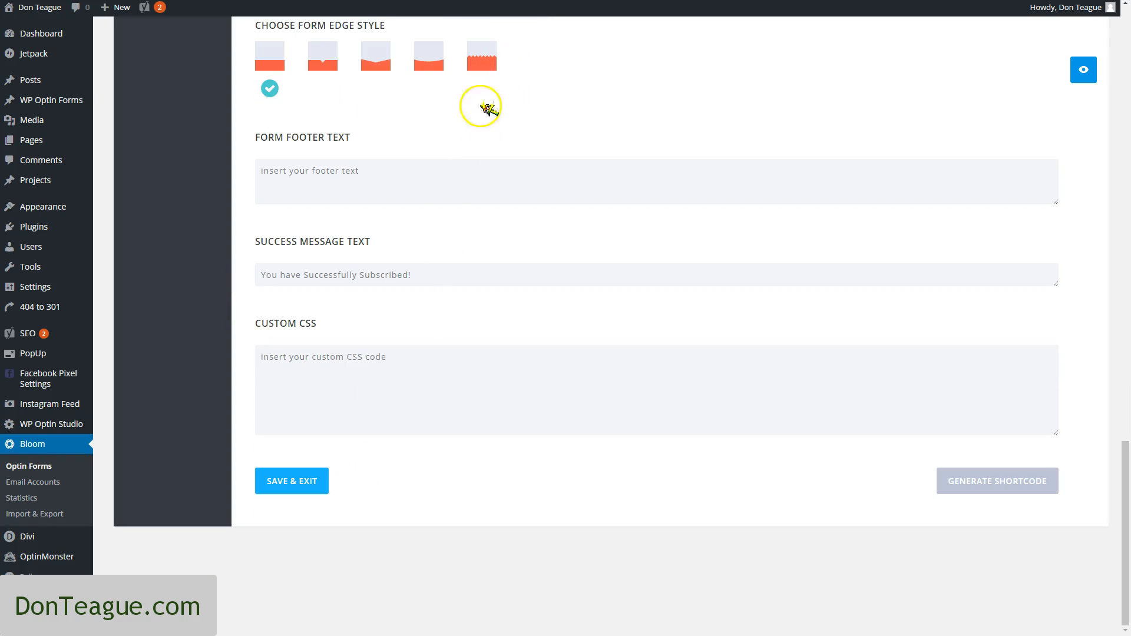
{"action": "left_click", "coordinate": [257, 161]}
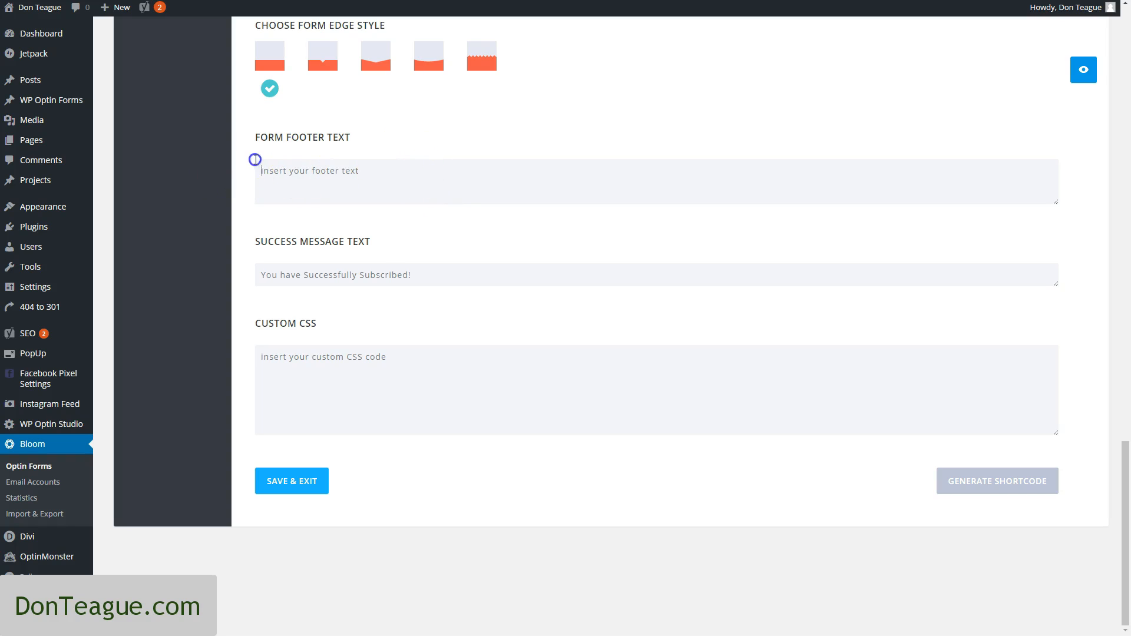
{"action": "type", "text": "Footer Text"}
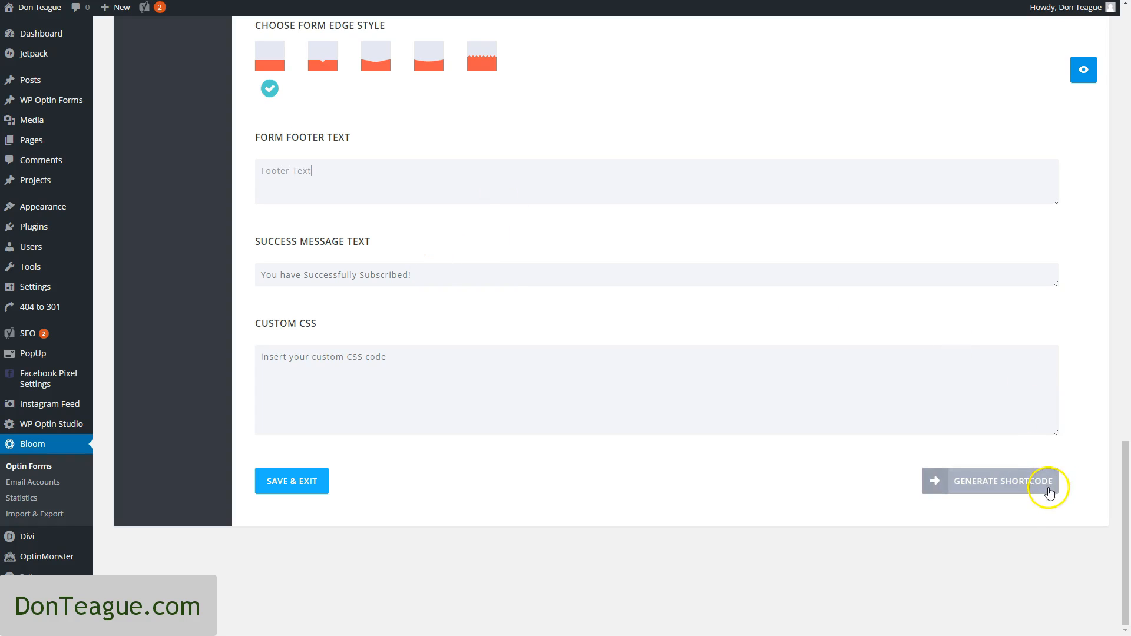
{"action": "left_click", "coordinate": [301, 482]}
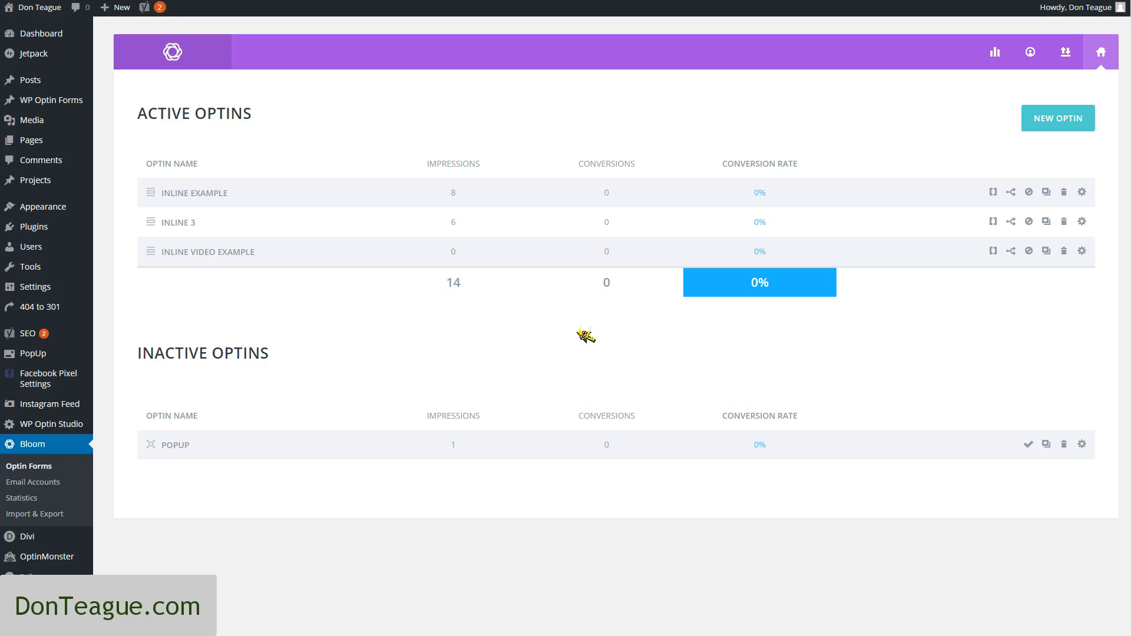
Generate the shortcode for the Inline Video Example optin, copy it and dismiss the shortcode dialog
{"action": "left_click", "coordinate": [994, 252]}
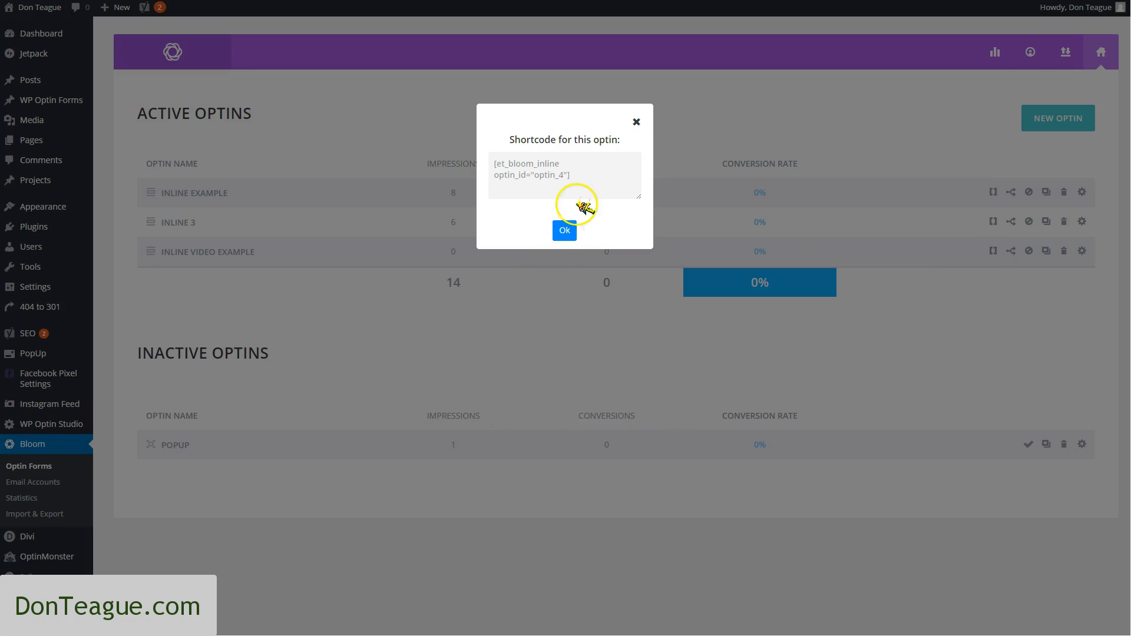
{"action": "left_click_drag", "start_coordinate": [583, 177], "coordinate": [499, 157]}
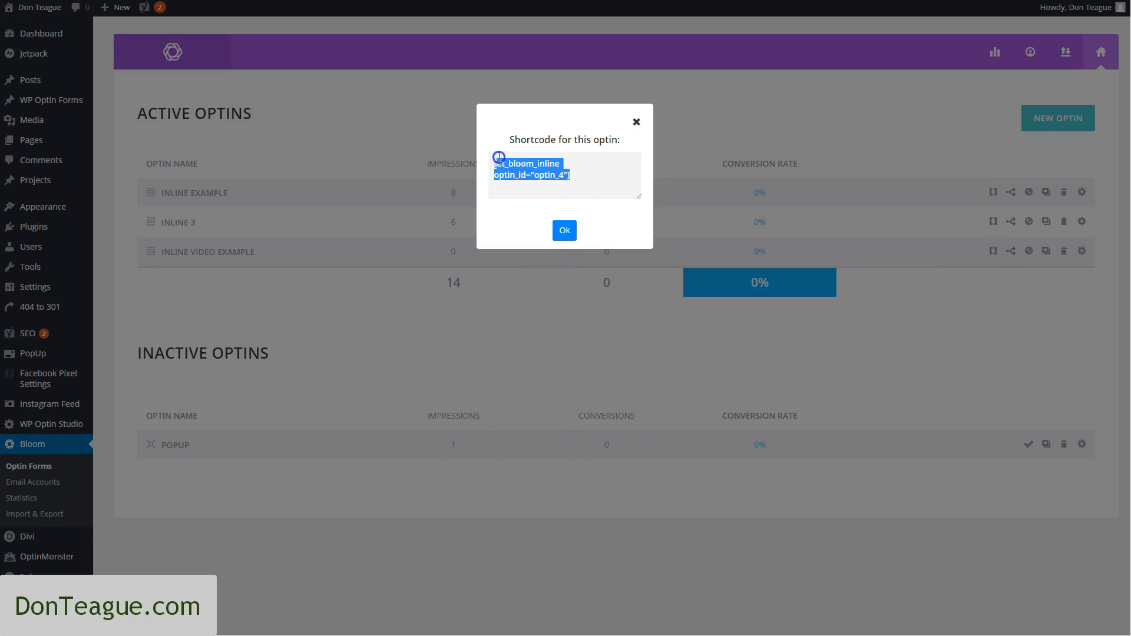
{"action": "right_click", "coordinate": [522, 165]}
{"action": "left_click", "coordinate": [598, 187]}
{"action": "left_click", "coordinate": [558, 241]}
Add a new WordPress page and set its parent page to Examples
{"action": "mouse_move", "coordinate": [42, 142]}
{"action": "left_click", "coordinate": [76, 148]}
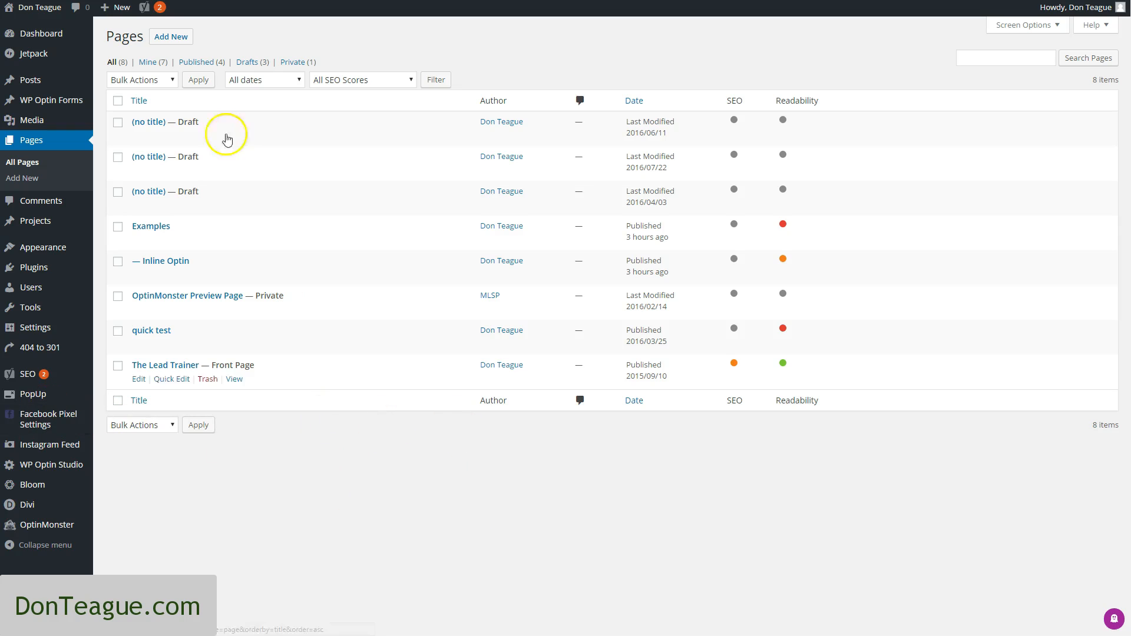
{"action": "left_click", "coordinate": [171, 37]}
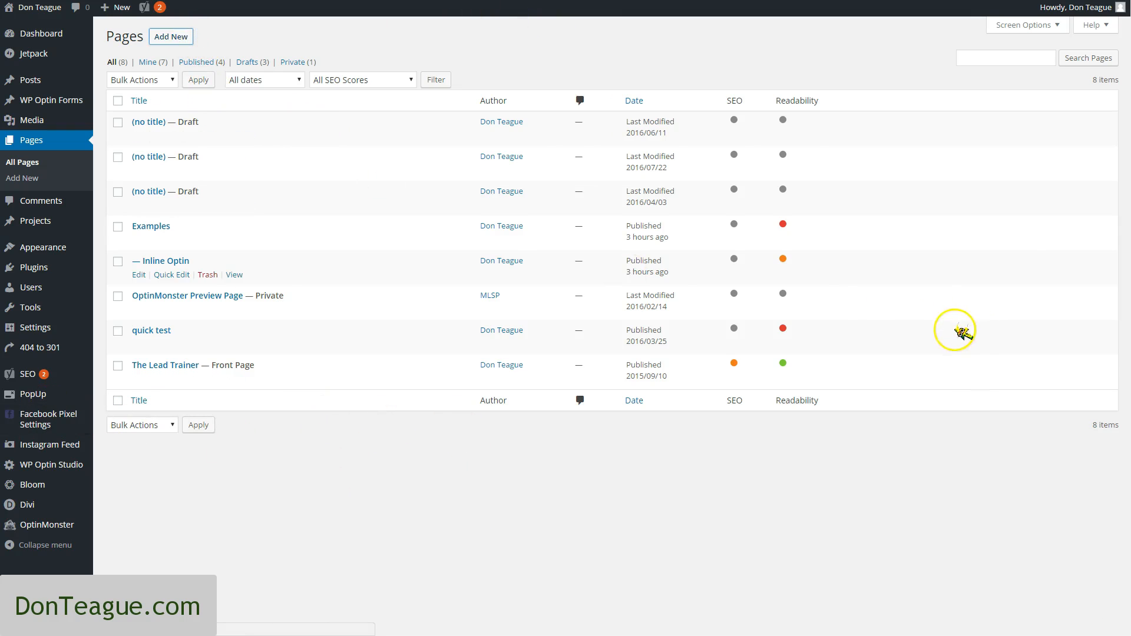
{"action": "scroll", "coordinate": [1014, 412], "scroll_direction": "down", "scroll_amount": 3}
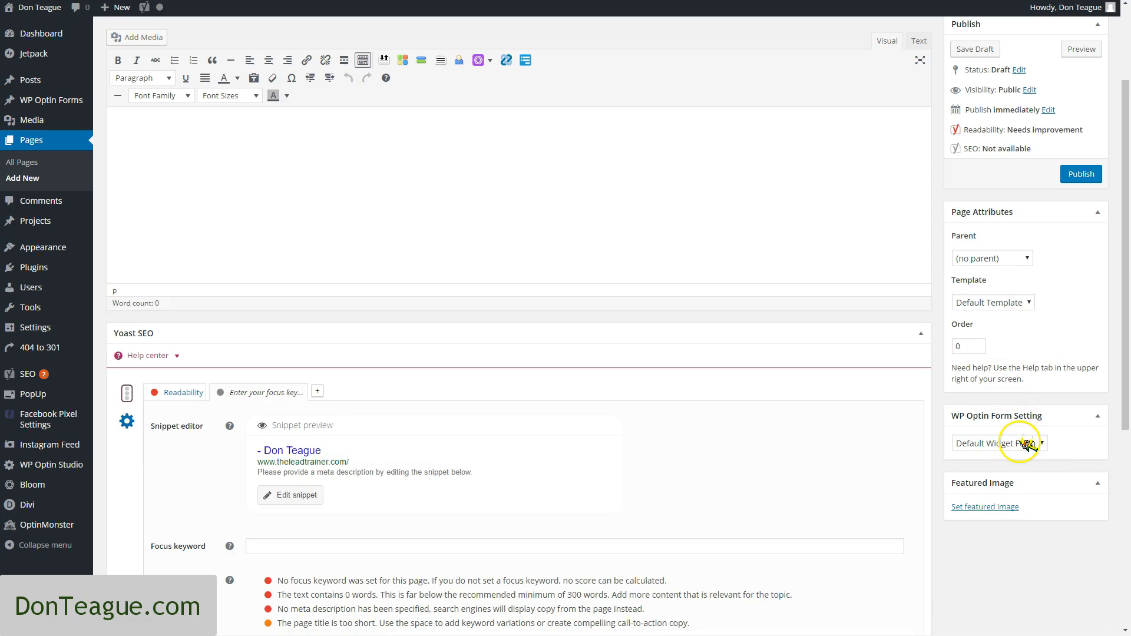
{"action": "left_click", "coordinate": [1013, 302]}
{"action": "left_click", "coordinate": [1007, 254]}
{"action": "left_click", "coordinate": [972, 285]}
Title the new page "Video Demo - Inline Optin"
{"action": "scroll", "coordinate": [206, 171], "scroll_direction": "up", "scroll_amount": 2}
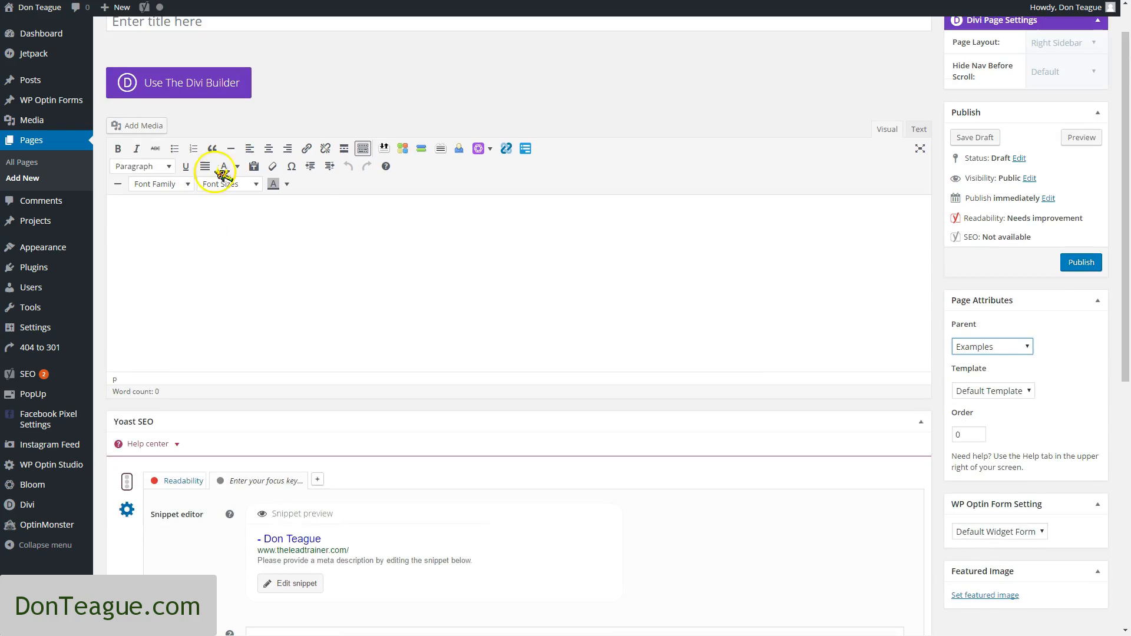
{"action": "scroll", "coordinate": [227, 153], "scroll_direction": "up", "scroll_amount": 1}
{"action": "left_click", "coordinate": [249, 70]}
{"action": "type", "text": "Vi"}
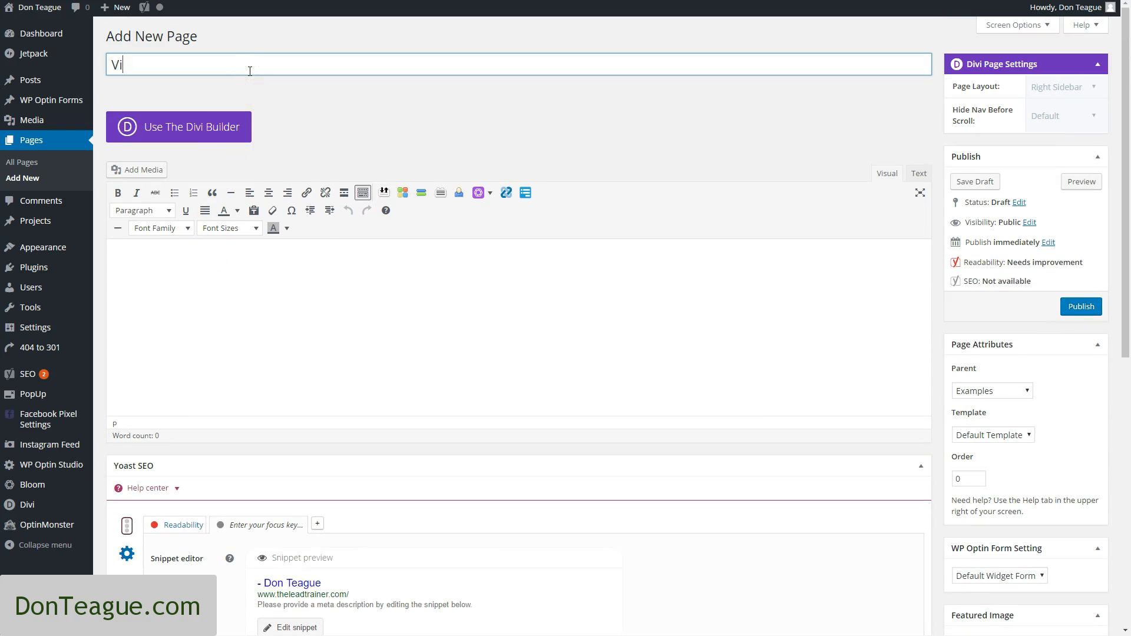
{"action": "type", "text": "deo Op"}
{"action": "key", "text": "BackSpace"}
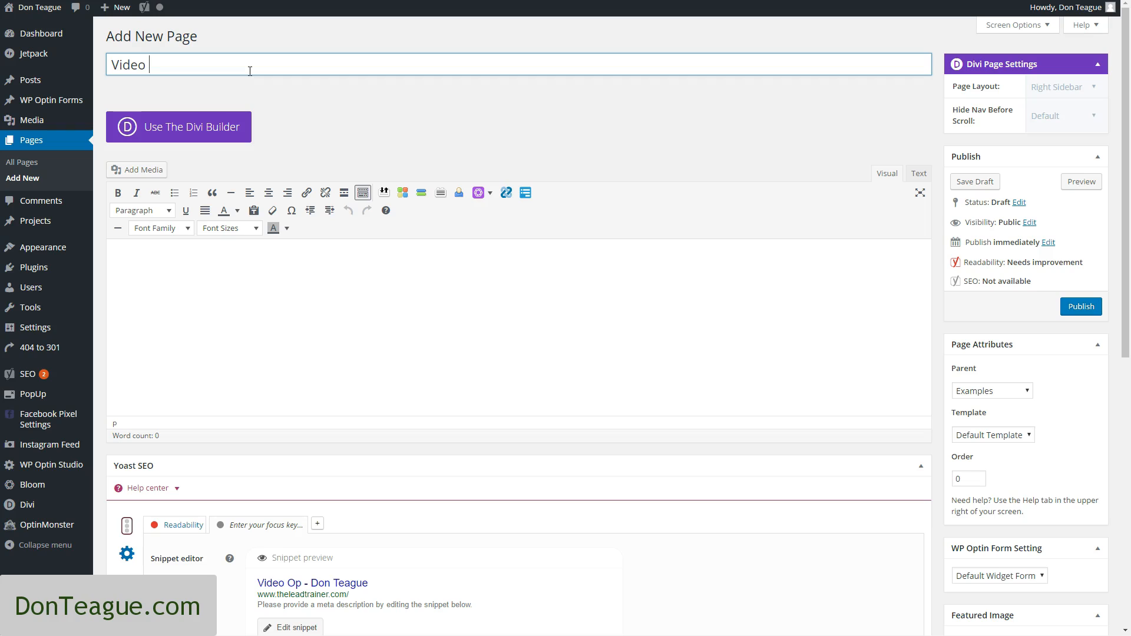
{"action": "type", "text": "- Inline Optin"}
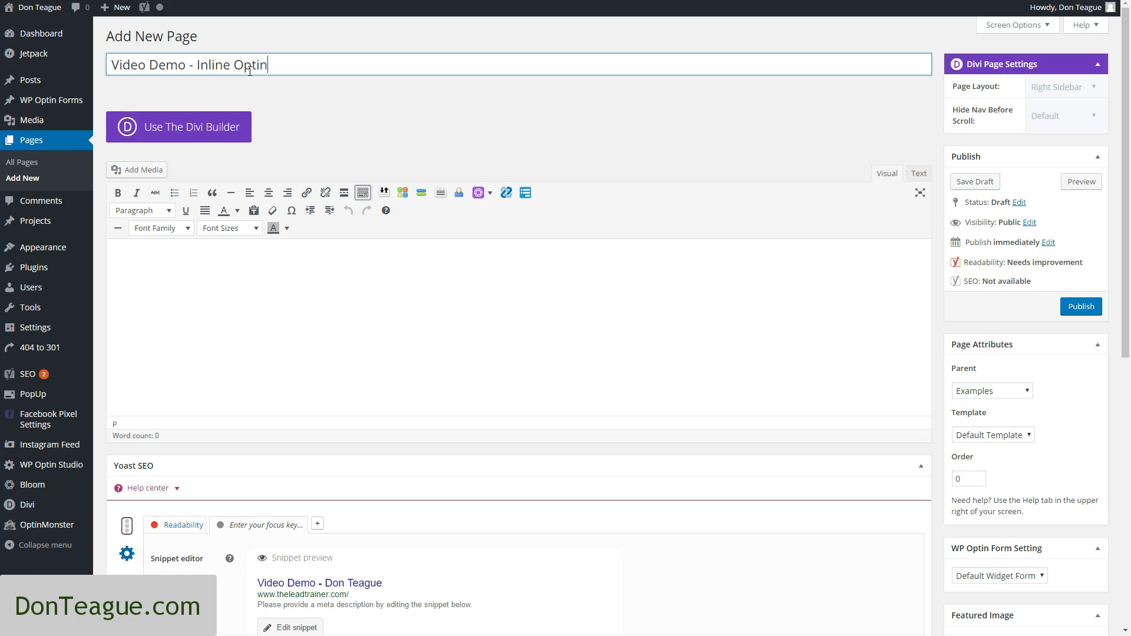
Paste the copied shortcode [et_bloom_inline optin_id="optin_4"] into the page body
{"action": "left_click", "coordinate": [247, 331]}
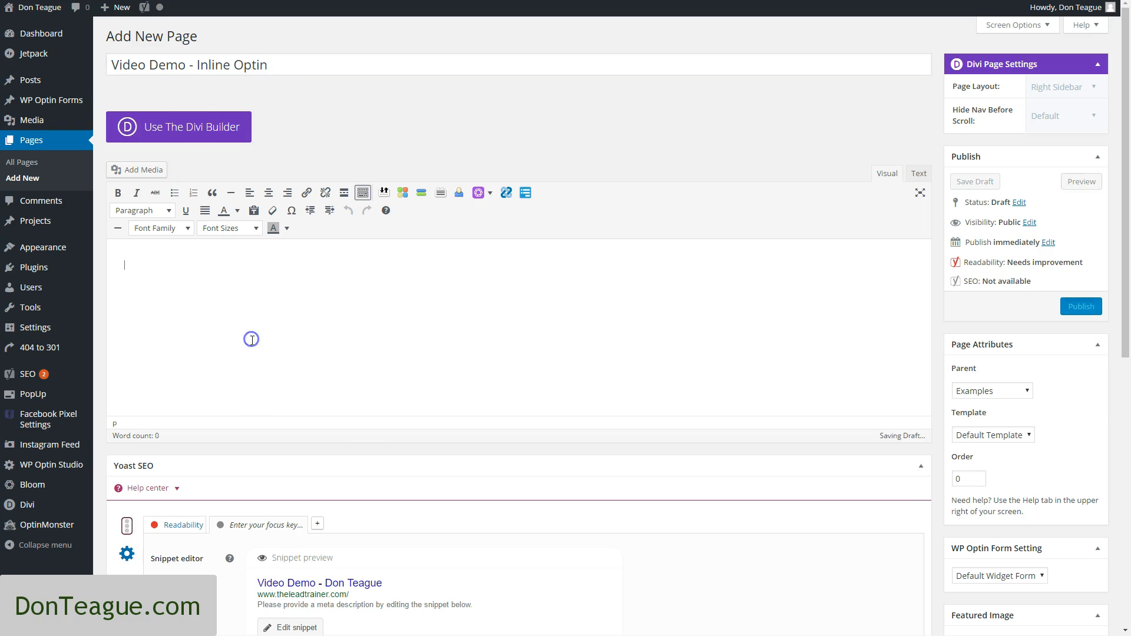
{"action": "scroll", "coordinate": [505, 485], "scroll_direction": "down", "scroll_amount": 3}
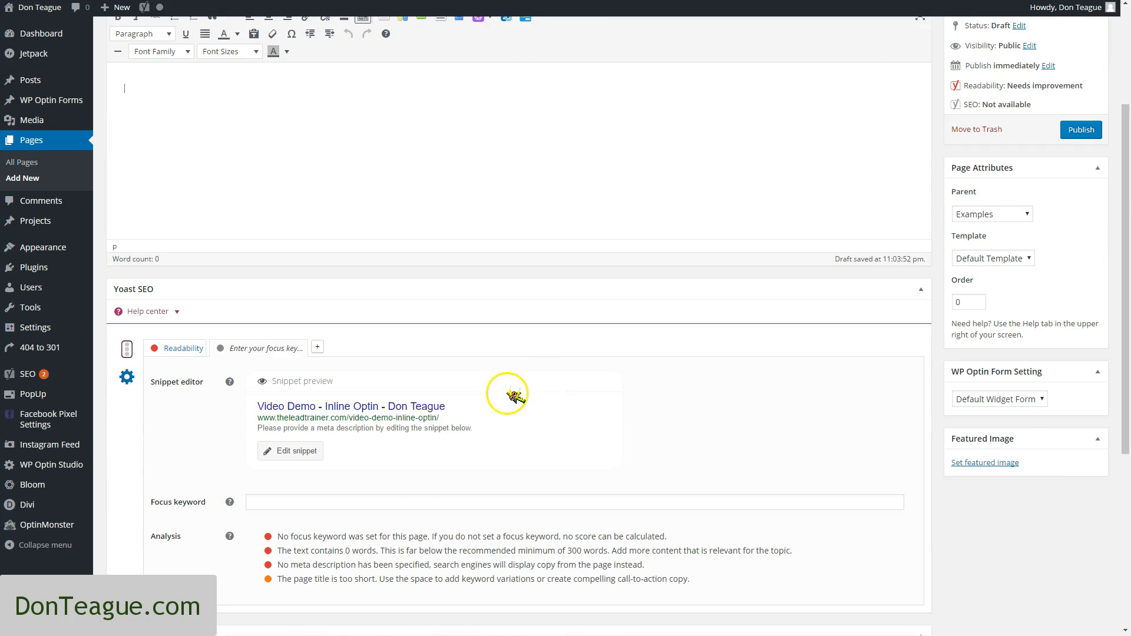
{"action": "scroll", "coordinate": [512, 328], "scroll_direction": "up", "scroll_amount": 3}
{"action": "type", "text": "[et_bloom_inline optin_id=\"optin_4\"]"}
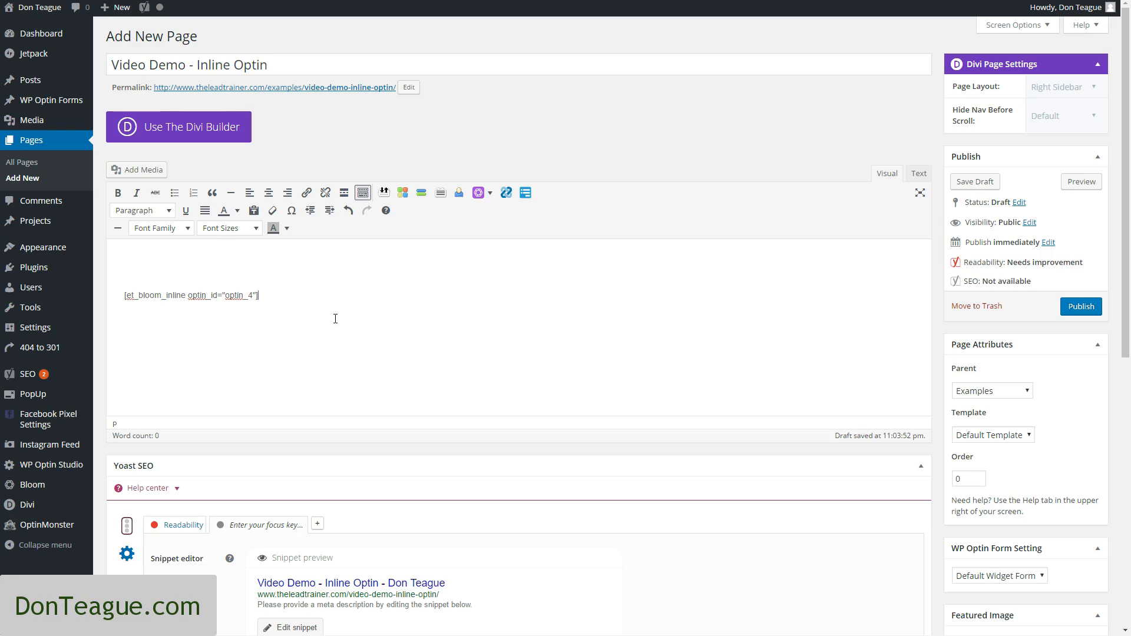
Paste the copied MLSP fan page text as plain text above the shortcode and remove the stray lines around its second paragraph
{"action": "left_click", "coordinate": [261, 254]}
{"action": "mouse_move", "coordinate": [127, 17]}
{"action": "right_click", "coordinate": [183, 263]}
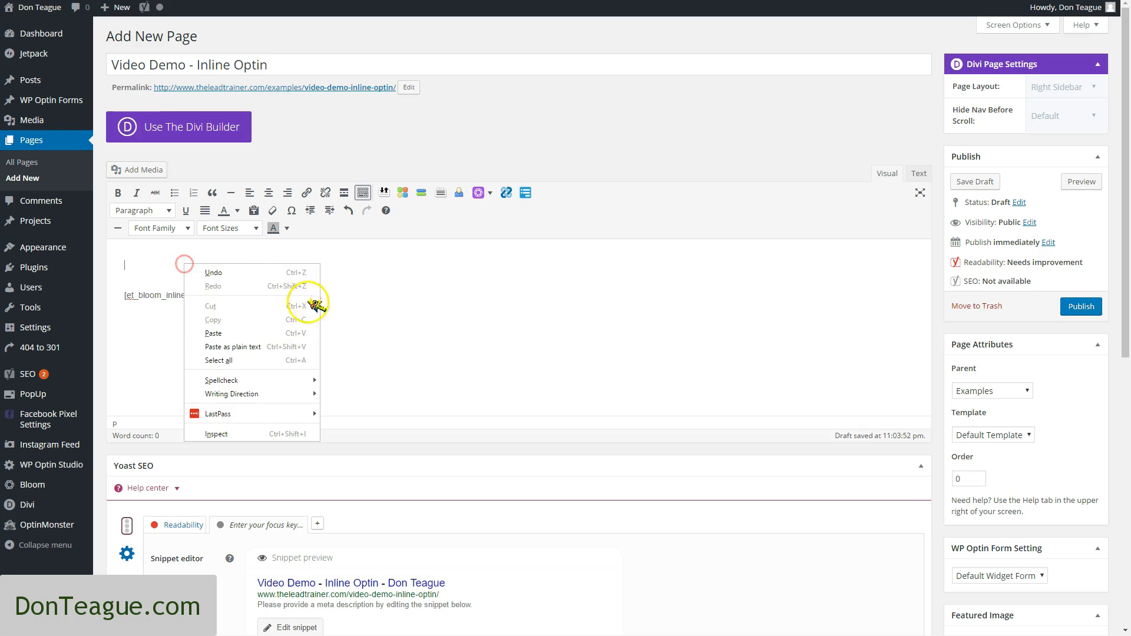
{"action": "left_click", "coordinate": [283, 344]}
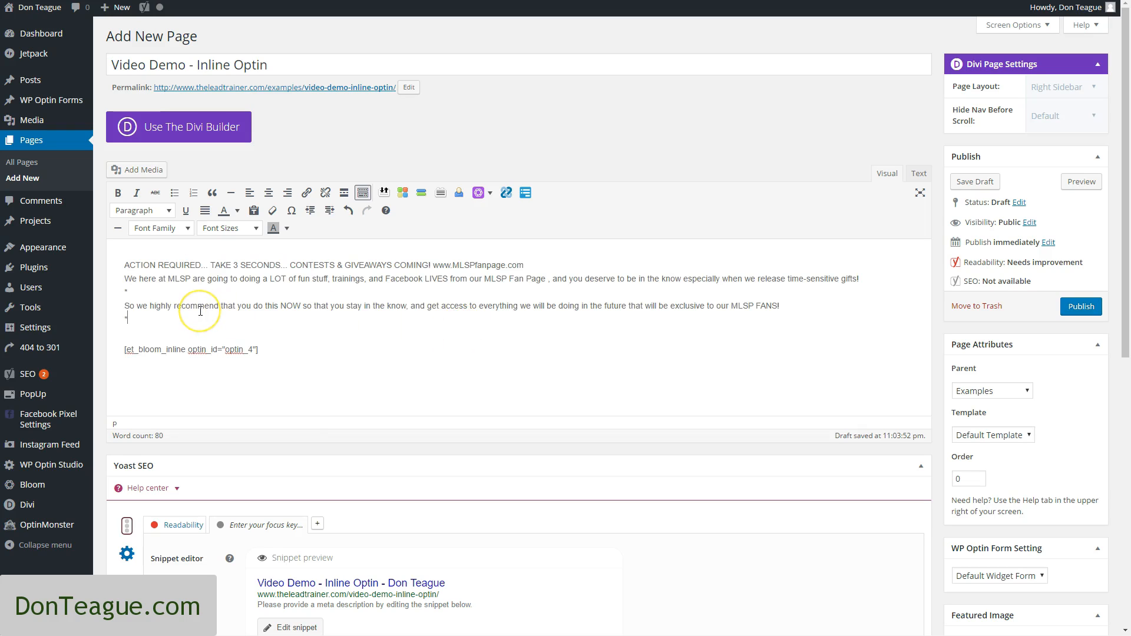
{"action": "key", "text": "Delete"}
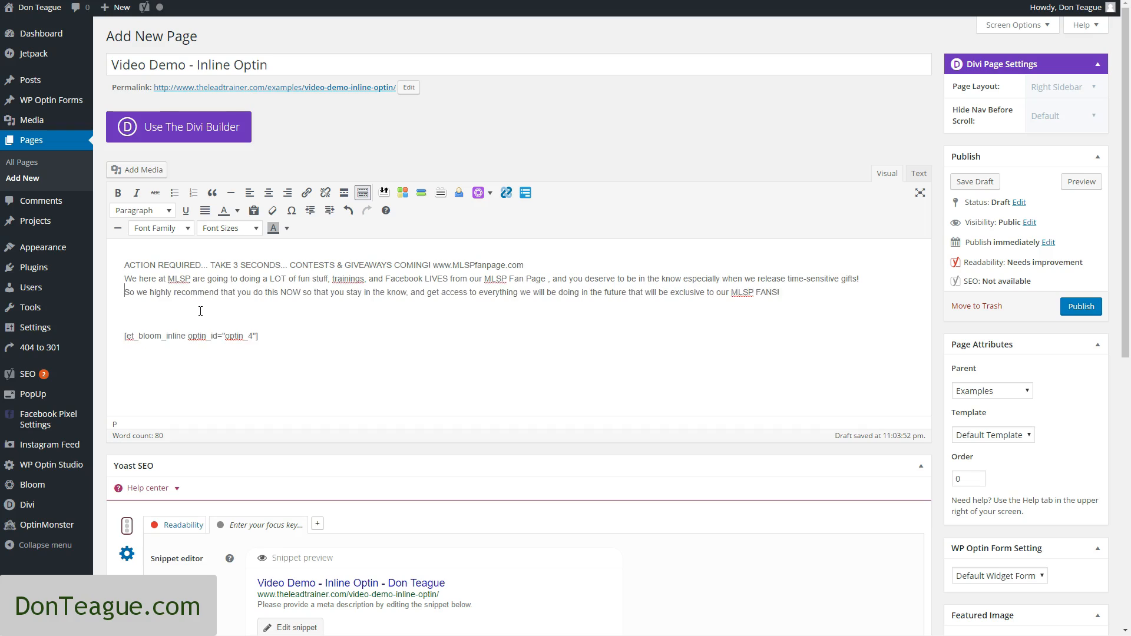
Move the paragraph starting "So we highly recommend" below the shortcode and leave a blank line above the shortcode
{"action": "key", "text": "shift+End"}
{"action": "key", "text": "ctrl+c"}
{"action": "key", "text": "Delete"}
{"action": "key", "text": "Delete"}
{"action": "key", "text": "Delete"}
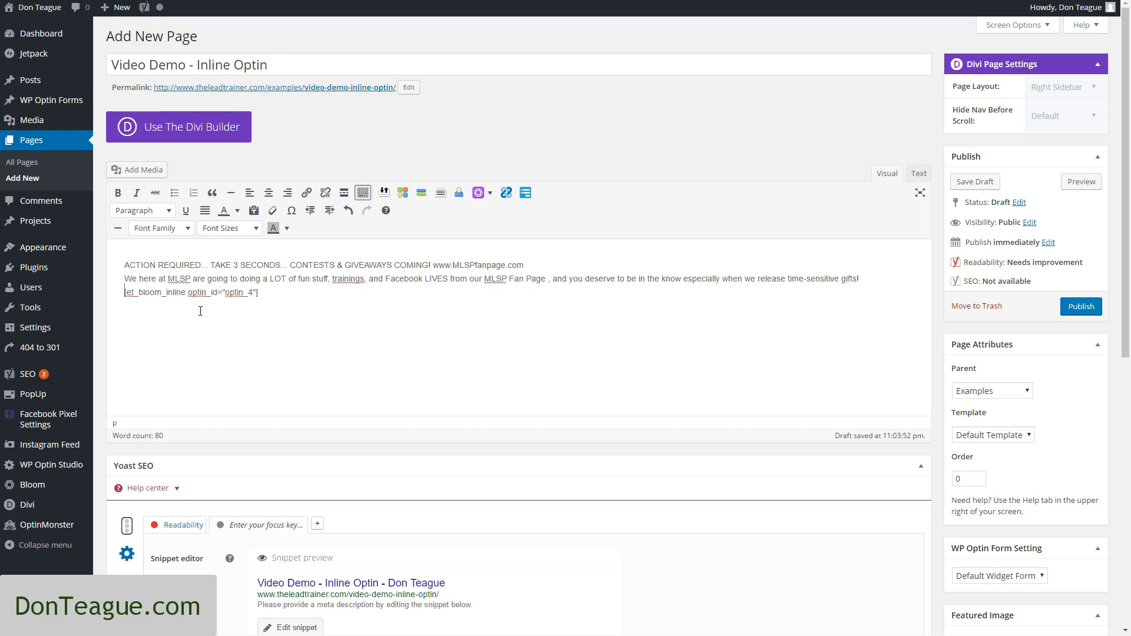
{"action": "key", "text": "ctrl+v"}
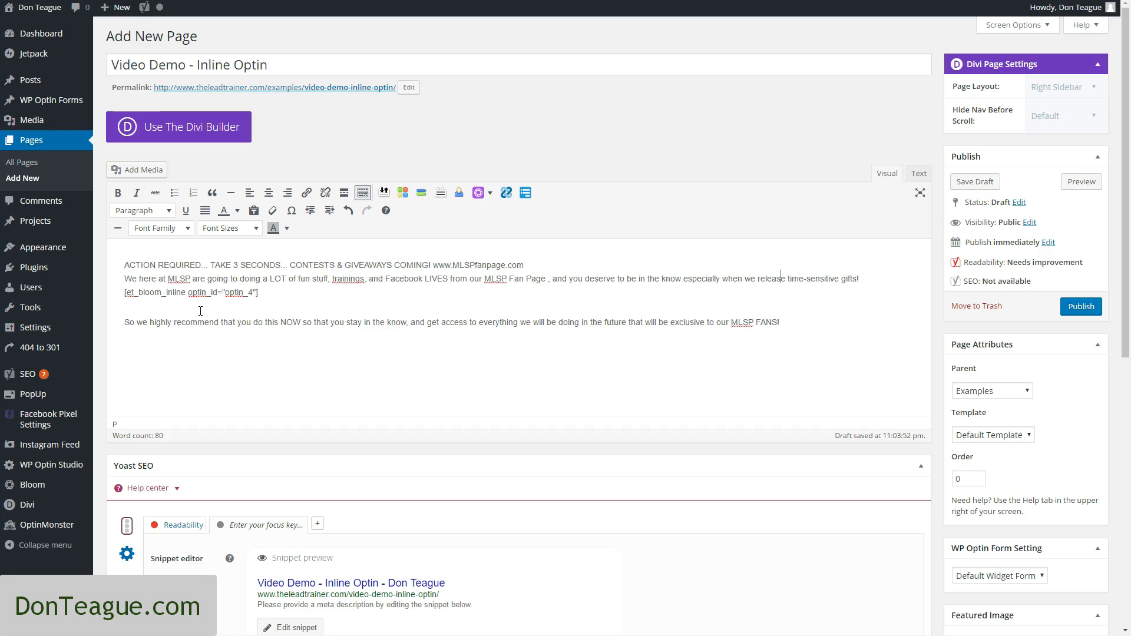
{"action": "key", "text": "Return"}
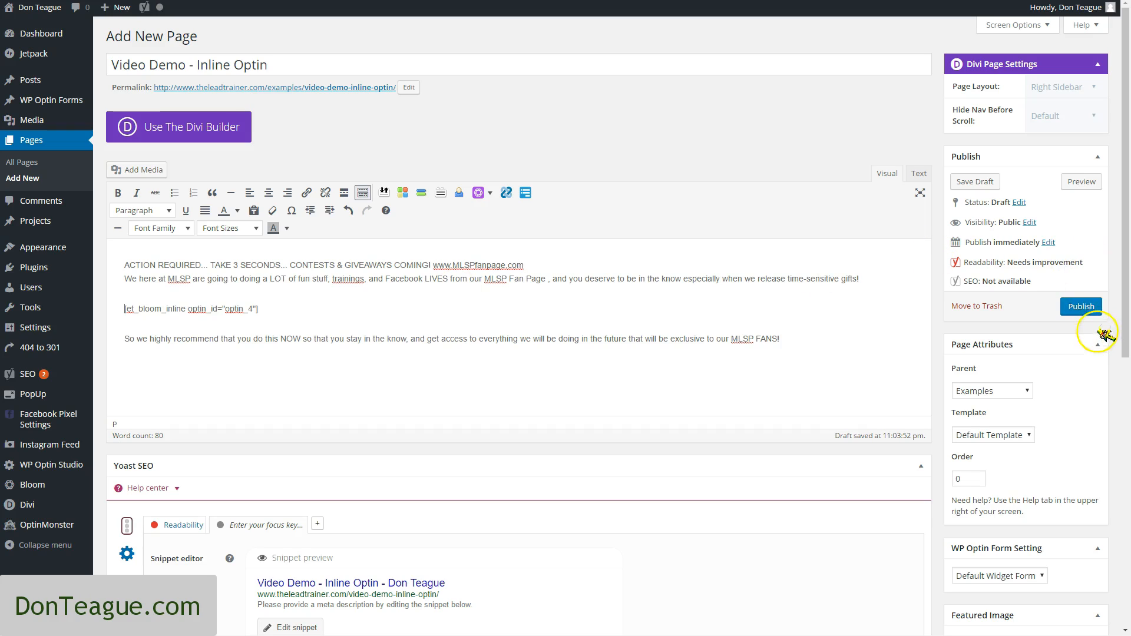
Publish the page and open its permalink in a new browser tab
{"action": "left_click", "coordinate": [1092, 310]}
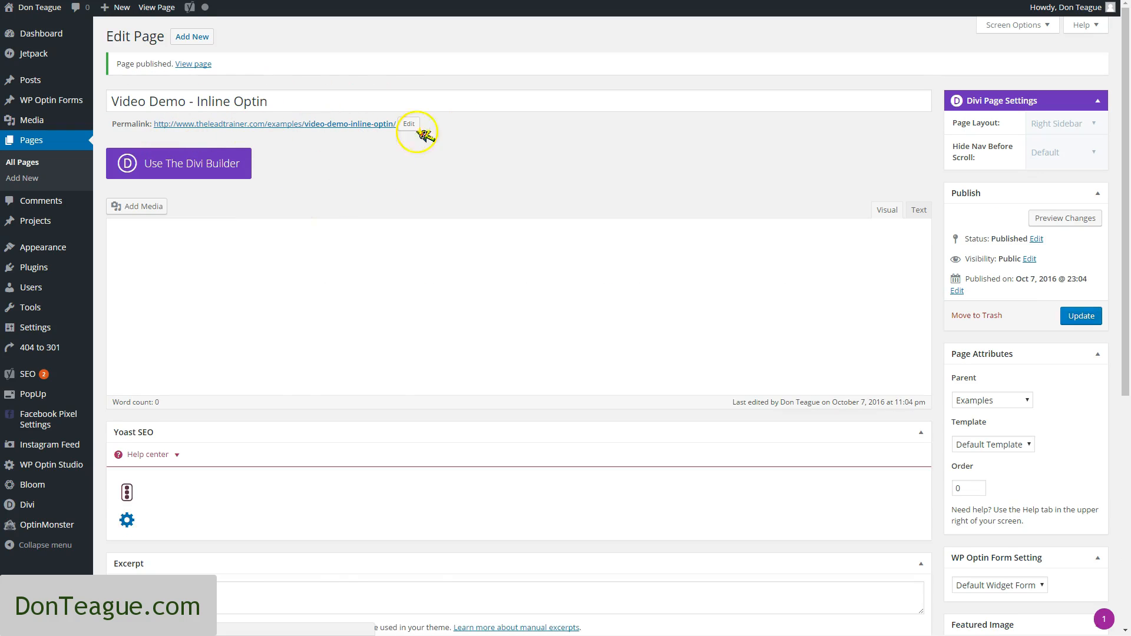
{"action": "left_click_drag", "start_coordinate": [396, 124], "coordinate": [160, 120]}
{"action": "left_click", "coordinate": [386, 158]}
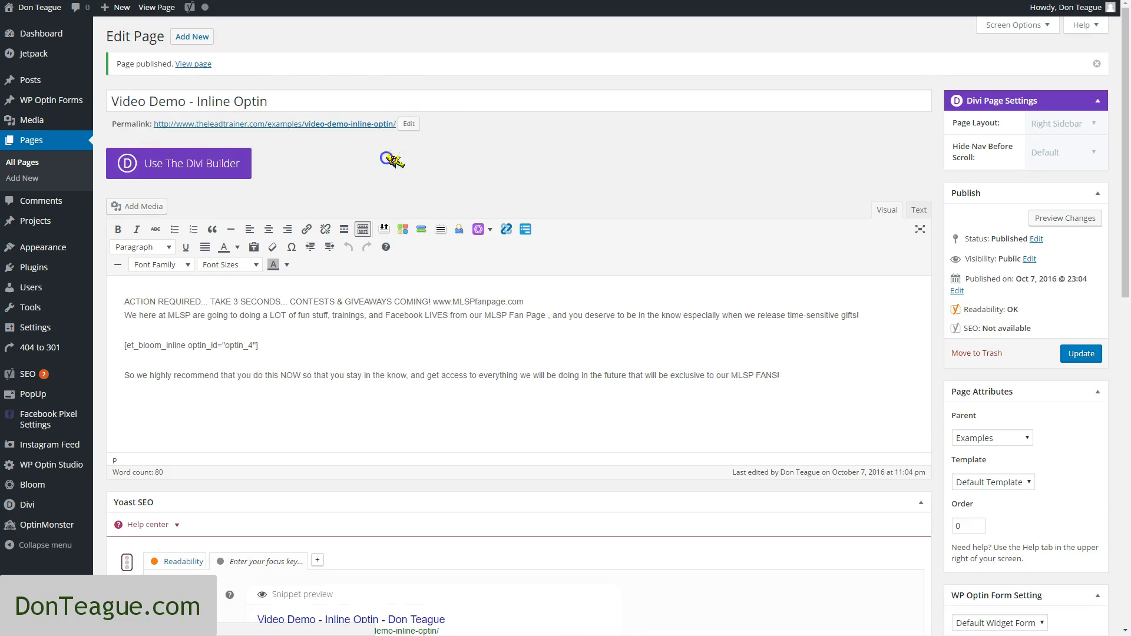
{"action": "right_click", "coordinate": [331, 129]}
{"action": "right_click", "coordinate": [331, 124]}
{"action": "left_click", "coordinate": [358, 135]}
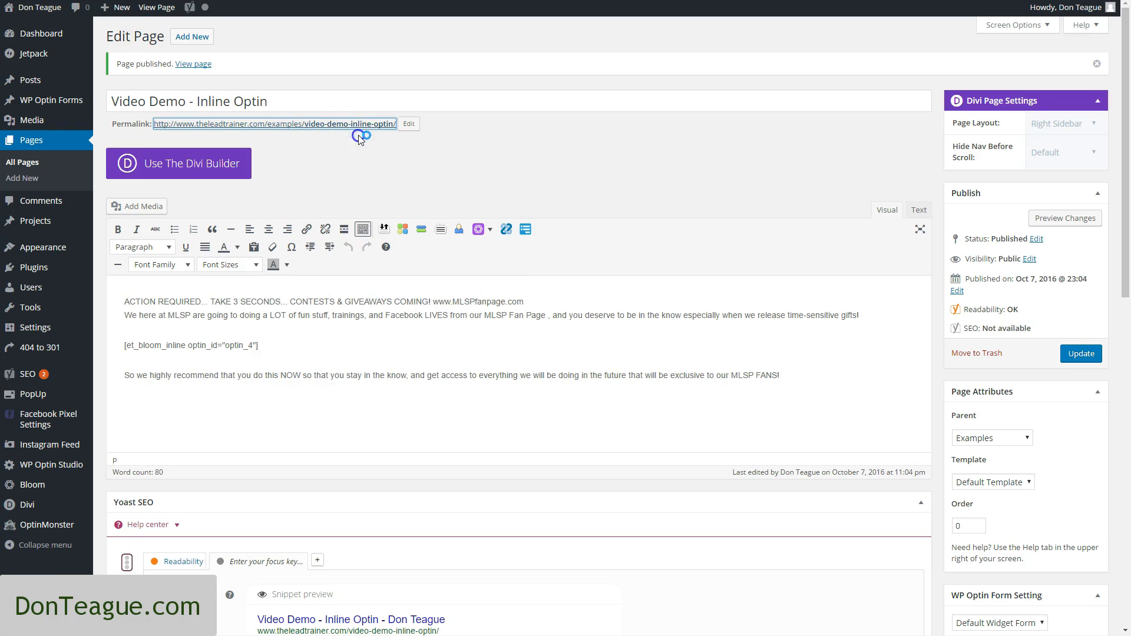
{"action": "left_click", "coordinate": [602, 0]}
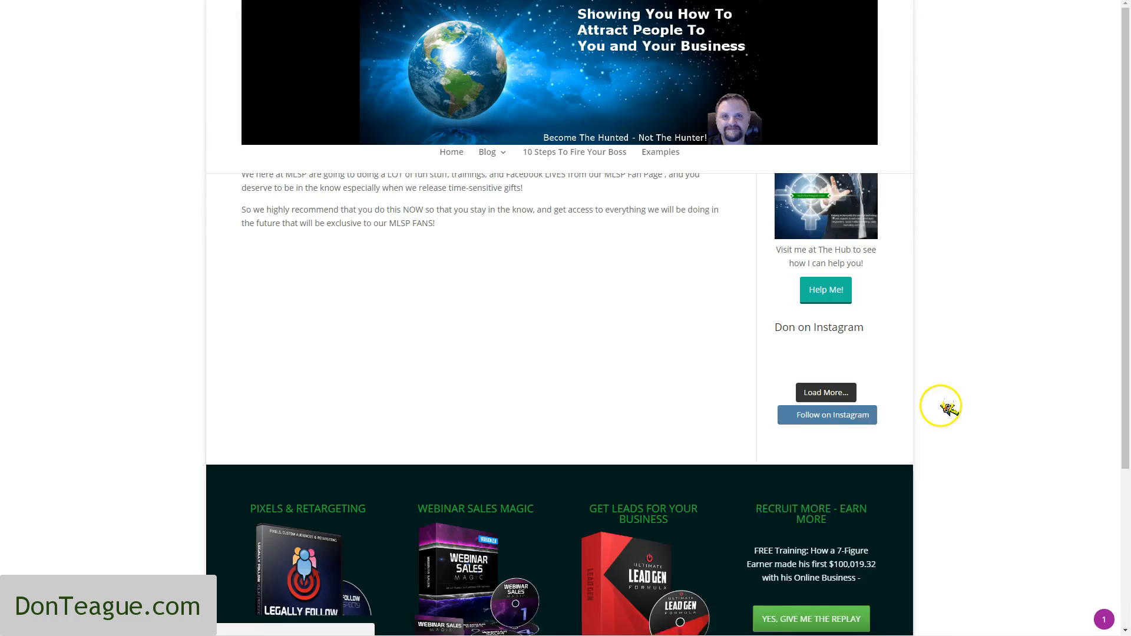
Disable Privacy Badger for this site so the optin form's blocked content can load
{"action": "left_click_drag", "start_coordinate": [242, 217], "coordinate": [416, 217]}
{"action": "left_click", "coordinate": [510, 208]}
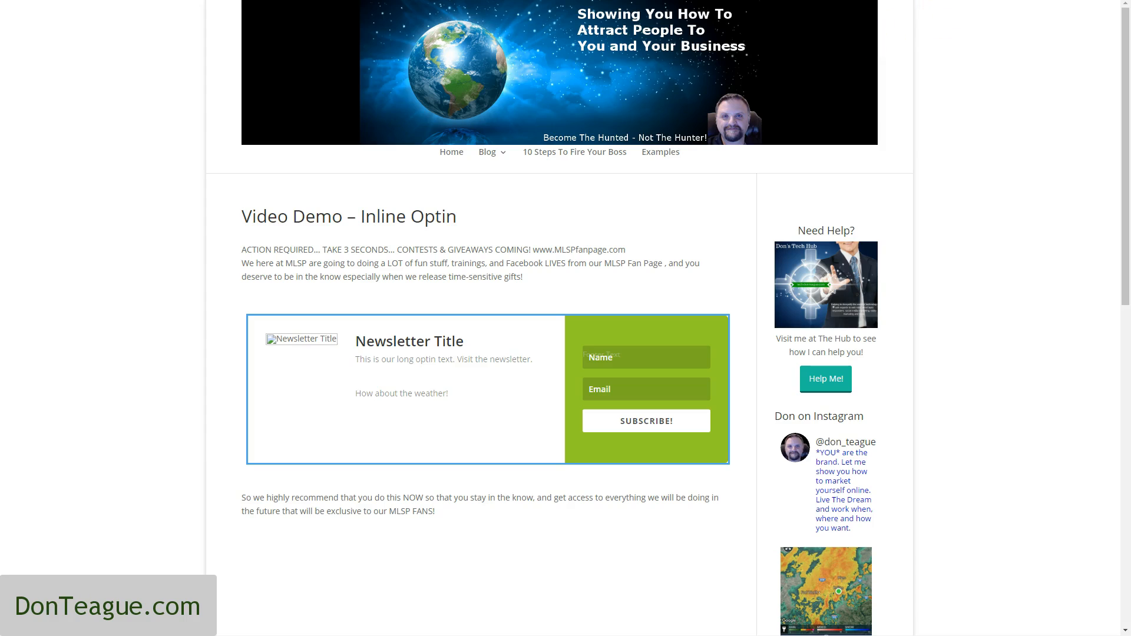
{"action": "left_click", "coordinate": [970, 1]}
{"action": "left_click", "coordinate": [947, 40]}
{"action": "left_click", "coordinate": [1011, 59]}
{"action": "left_click", "coordinate": [990, 1]}
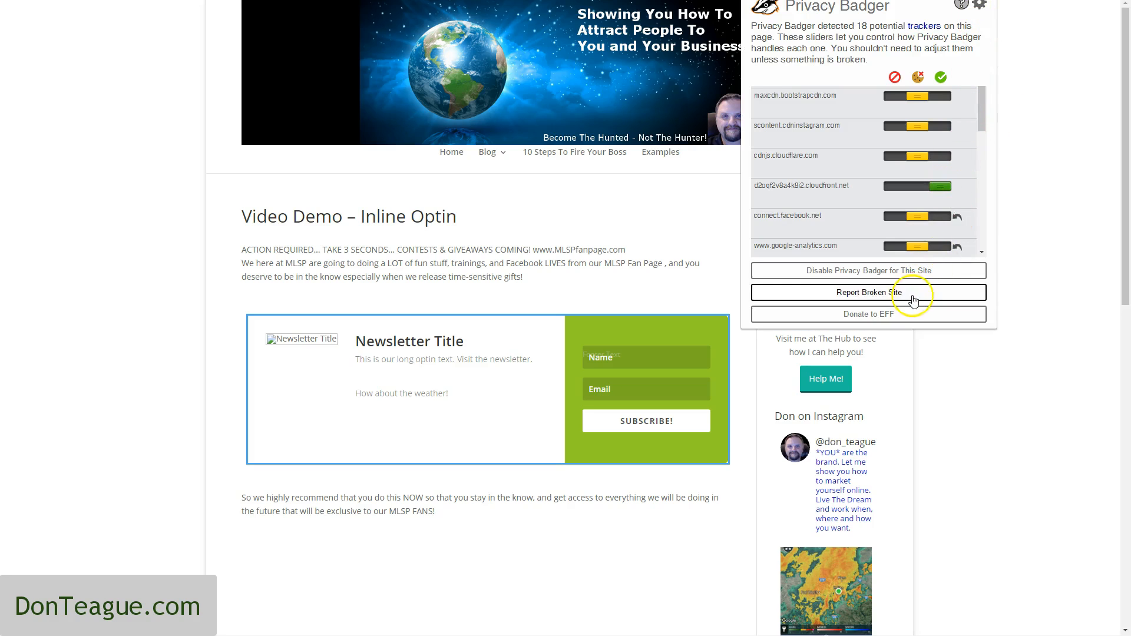
{"action": "left_click", "coordinate": [848, 272]}
{"action": "left_click", "coordinate": [1033, 138]}
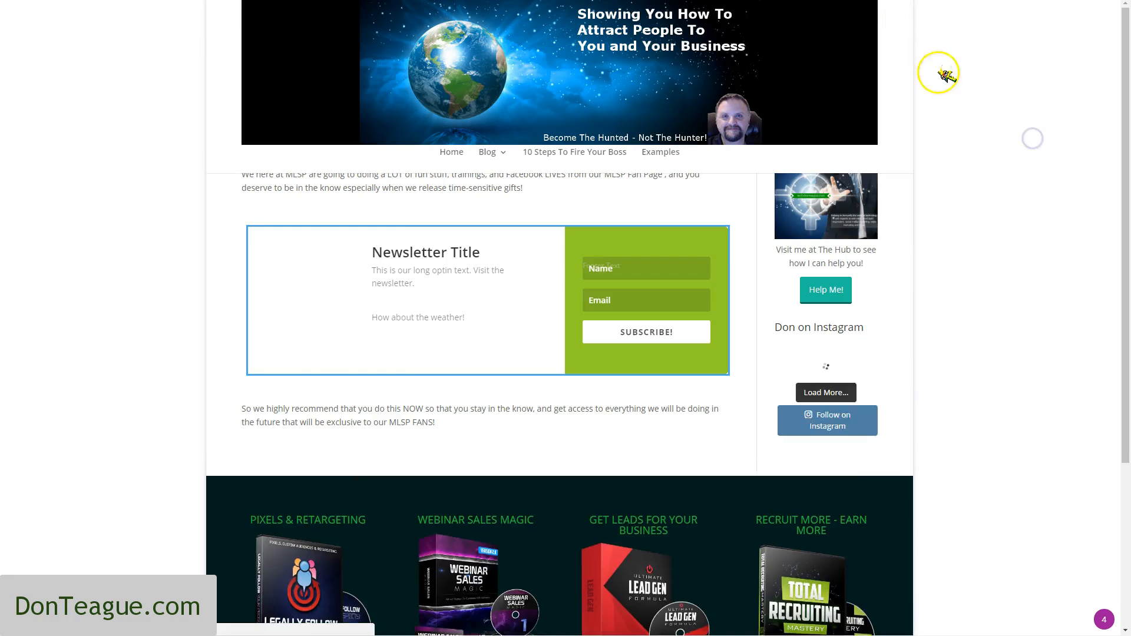
Examine the inline optin form and its Name field on the published page, checking them against the shortcode in the page editor
{"action": "scroll", "coordinate": [966, 289], "scroll_direction": "down", "scroll_amount": 1}
{"action": "scroll", "coordinate": [735, 412], "scroll_direction": "up", "scroll_amount": 1}
{"action": "scroll", "coordinate": [598, 461], "scroll_direction": "down", "scroll_amount": 1}
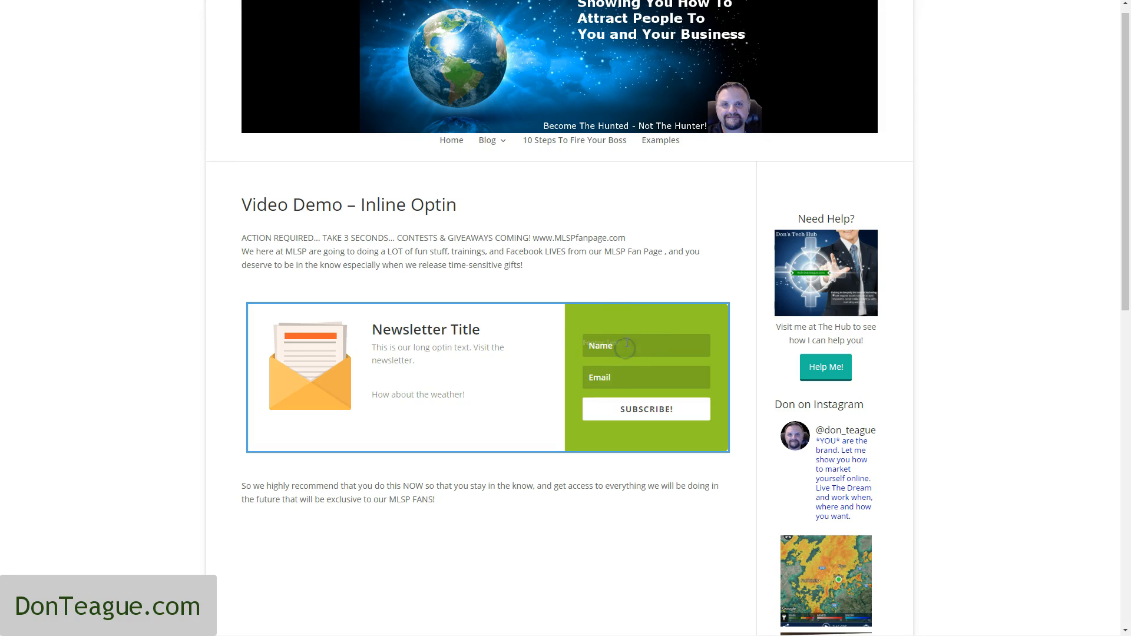
{"action": "left_click", "coordinate": [597, 343]}
{"action": "left_click", "coordinate": [624, 344]}
{"action": "left_click", "coordinate": [597, 350]}
{"action": "left_click", "coordinate": [635, 349]}
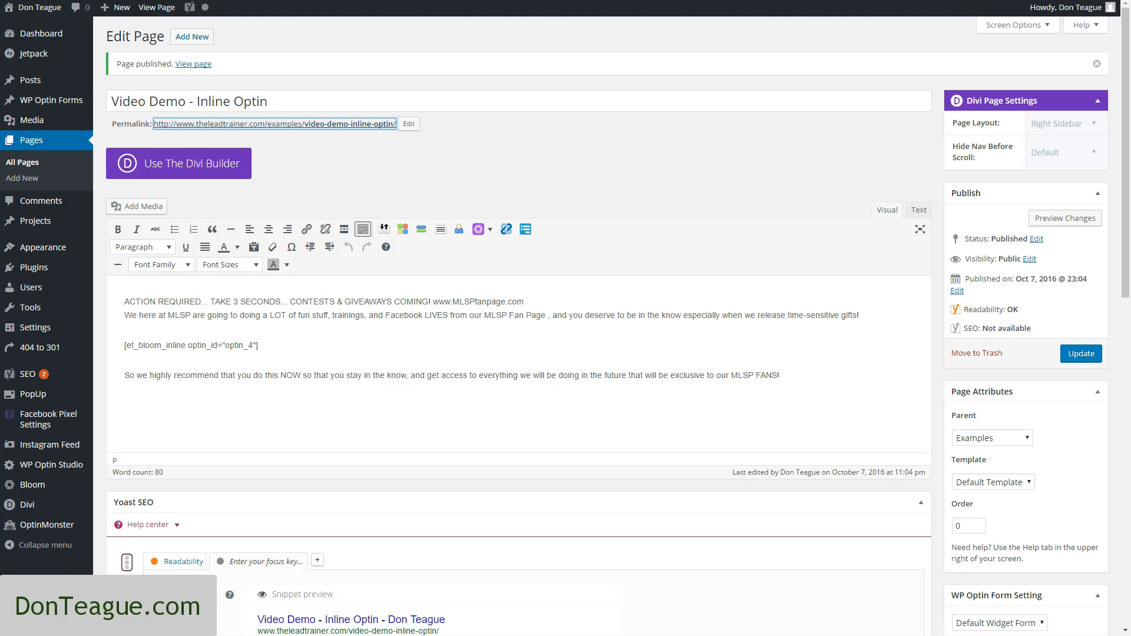
{"action": "scroll", "coordinate": [411, 404], "scroll_direction": "down", "scroll_amount": 1}
{"action": "scroll", "coordinate": [177, 471], "scroll_direction": "up", "scroll_amount": 1}
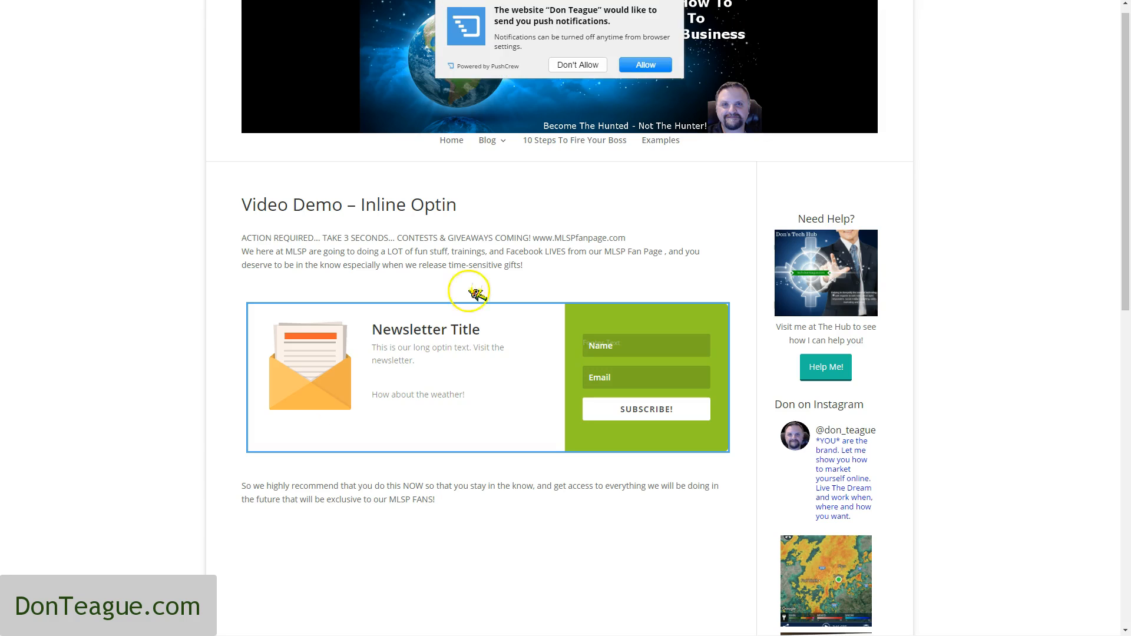
Decline the site's push notifications and review the paragraphs above and below the embedded optin form
{"action": "left_click", "coordinate": [593, 64]}
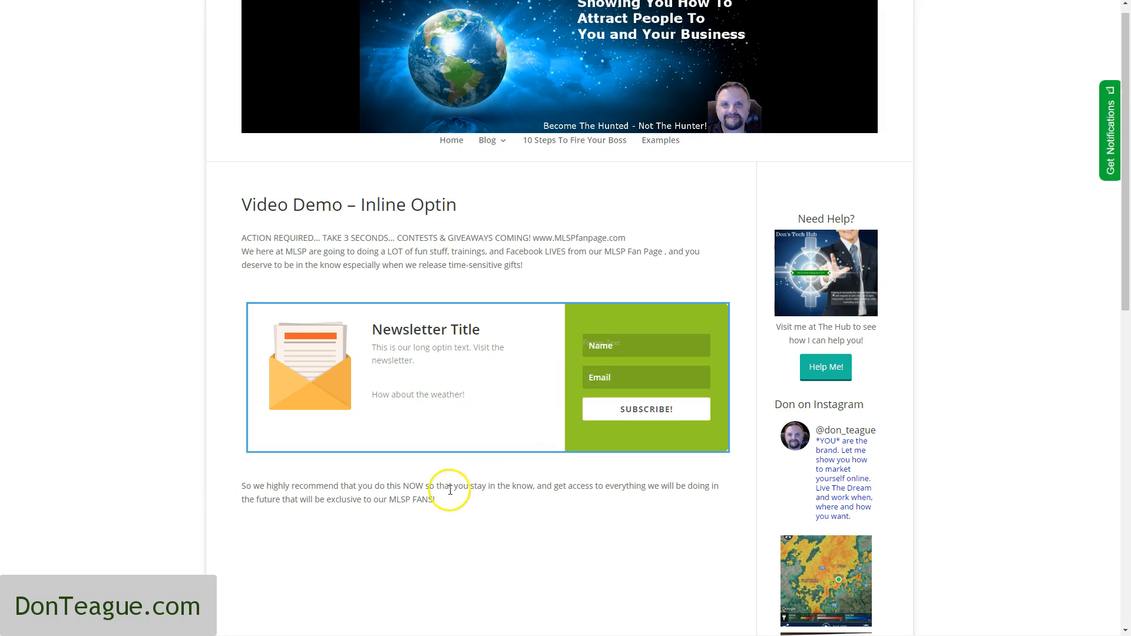
{"action": "scroll", "coordinate": [450, 488], "scroll_direction": "down", "scroll_amount": 2}
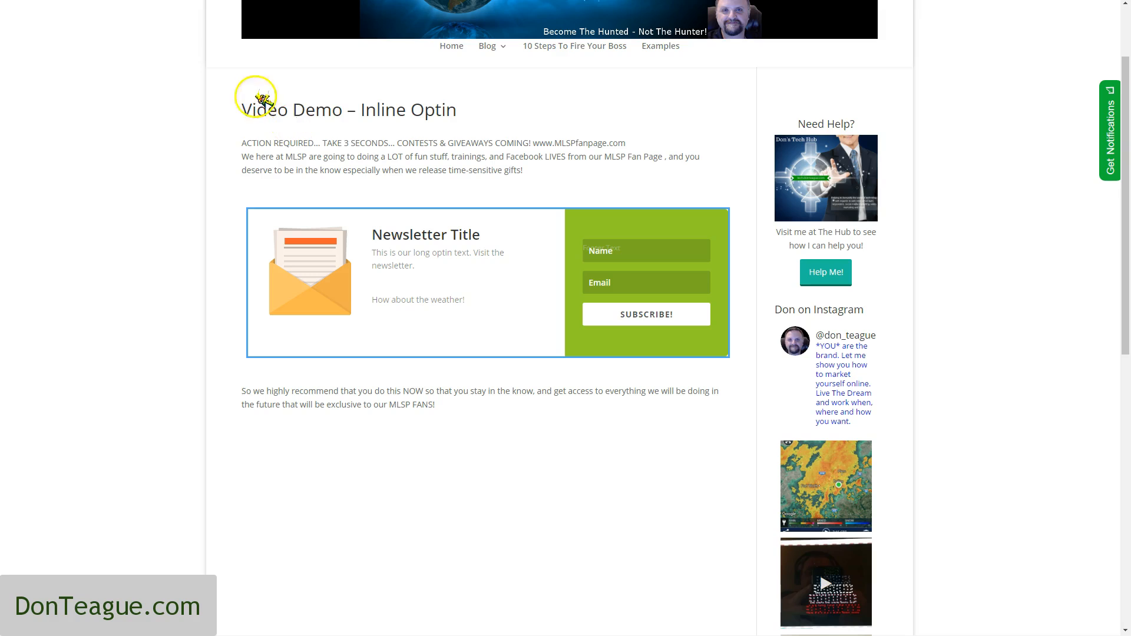
{"action": "left_click_drag", "start_coordinate": [243, 143], "coordinate": [537, 170]}
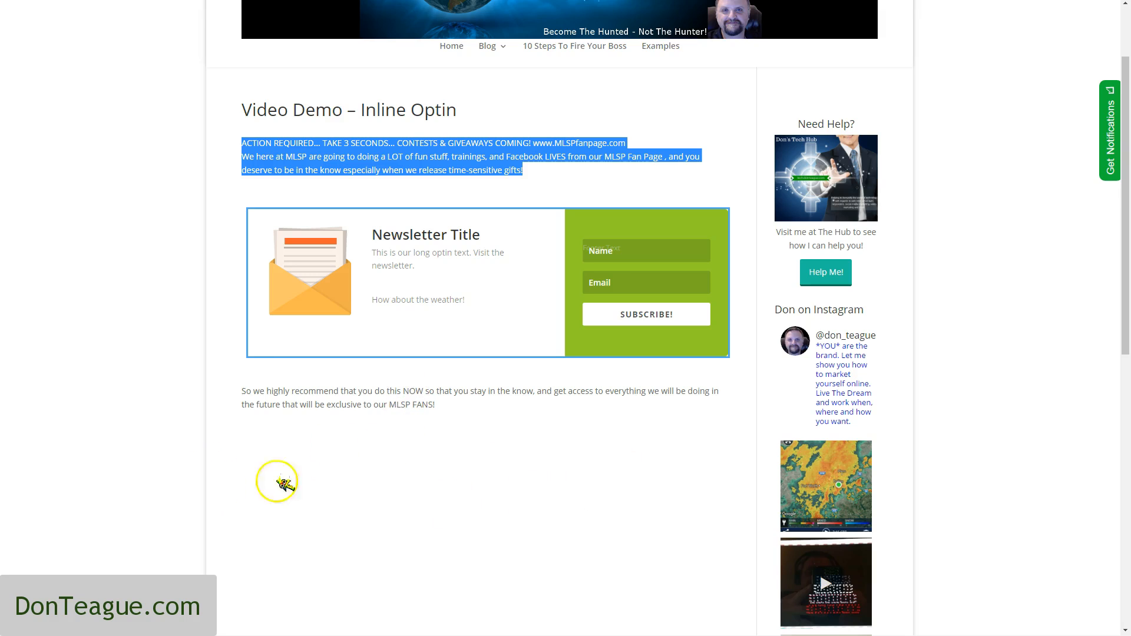
{"action": "left_click_drag", "start_coordinate": [258, 405], "coordinate": [420, 406]}
{"action": "left_click", "coordinate": [488, 426]}
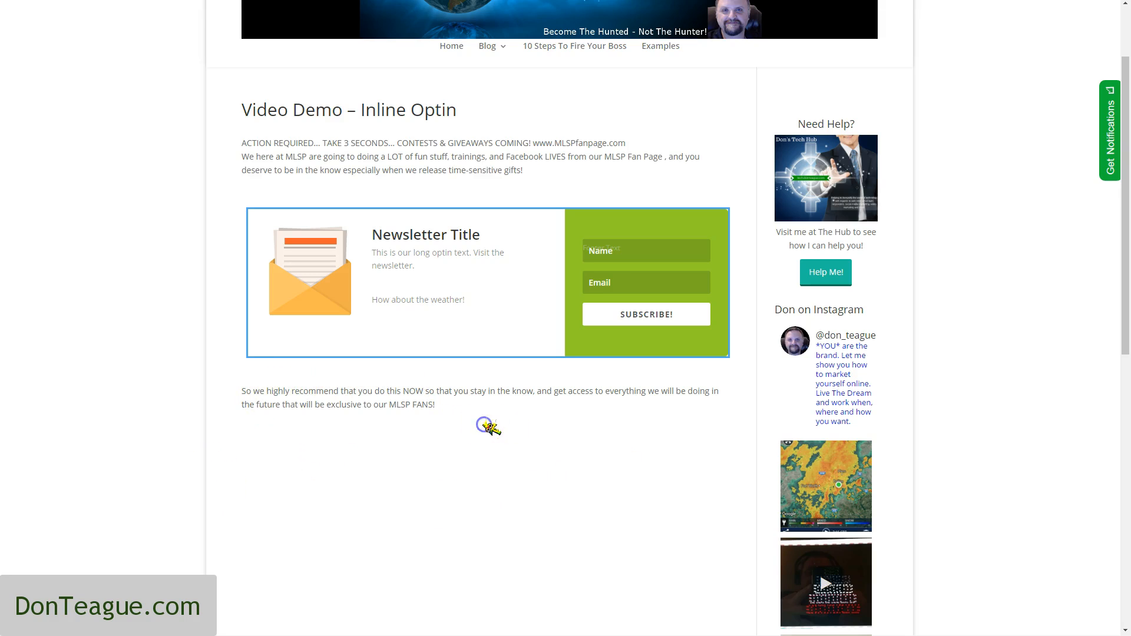